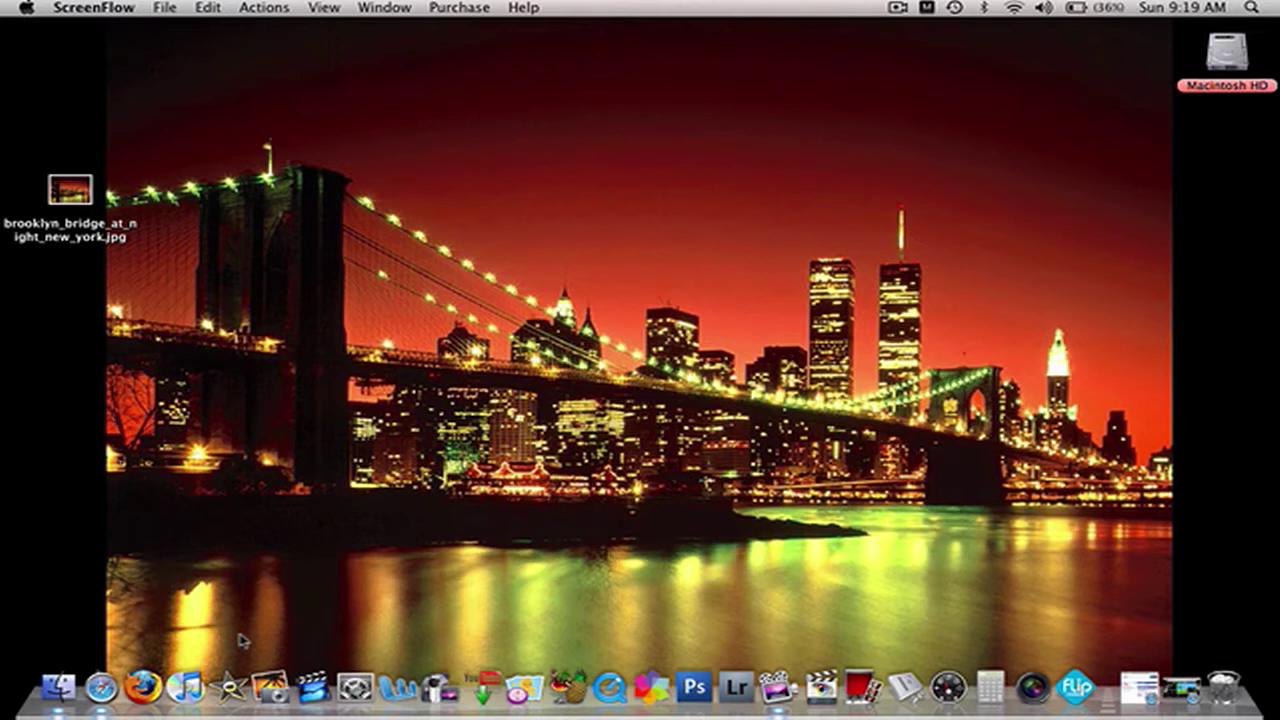
Step: Launch iMovie HD with the empty TEST project and shift its window left
click(313, 687)
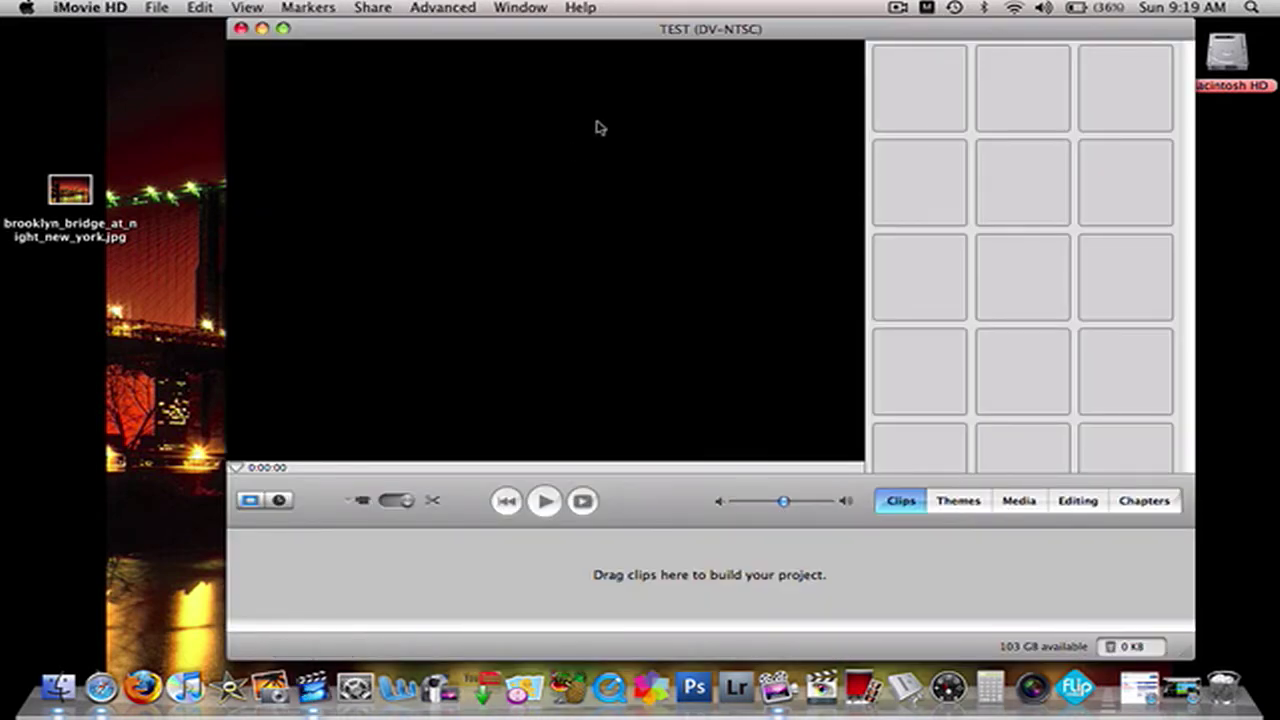
drag(666, 33, 592, 8)
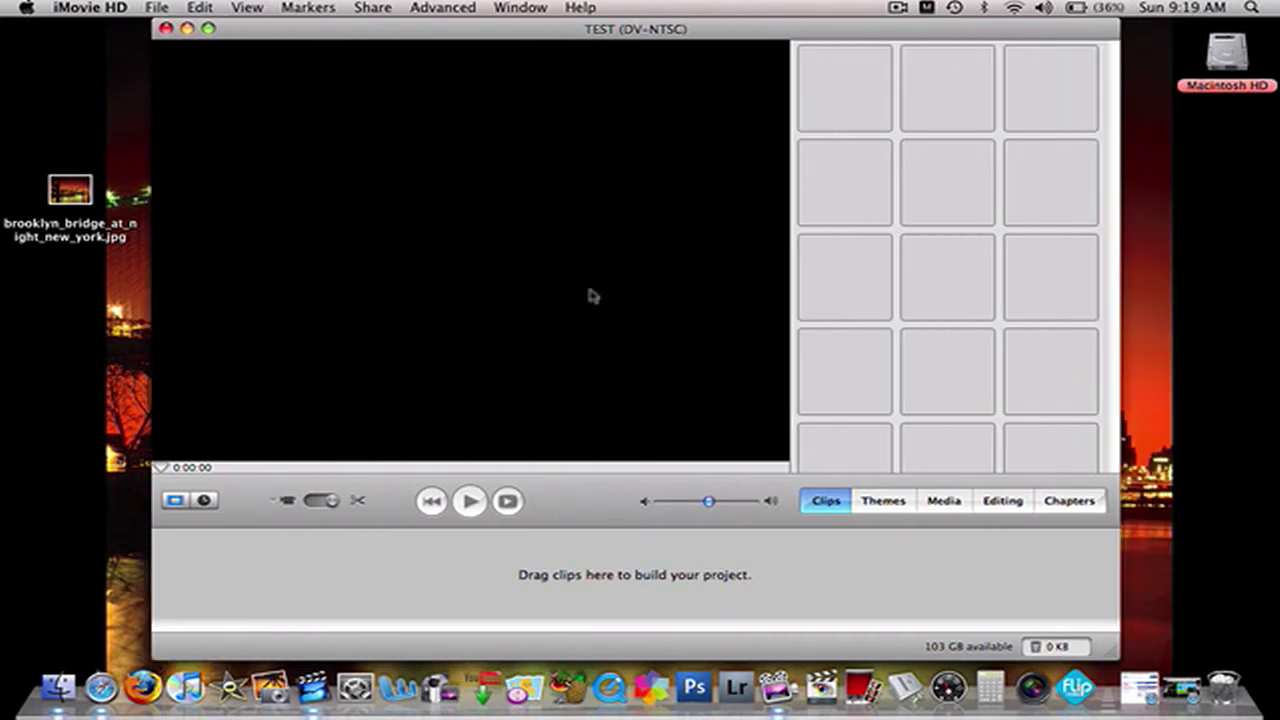
Step: Add a Centered Title reading 'TEST HD', then drag in the brooklyn_bridge_at_night_new_york photo
click(993, 506)
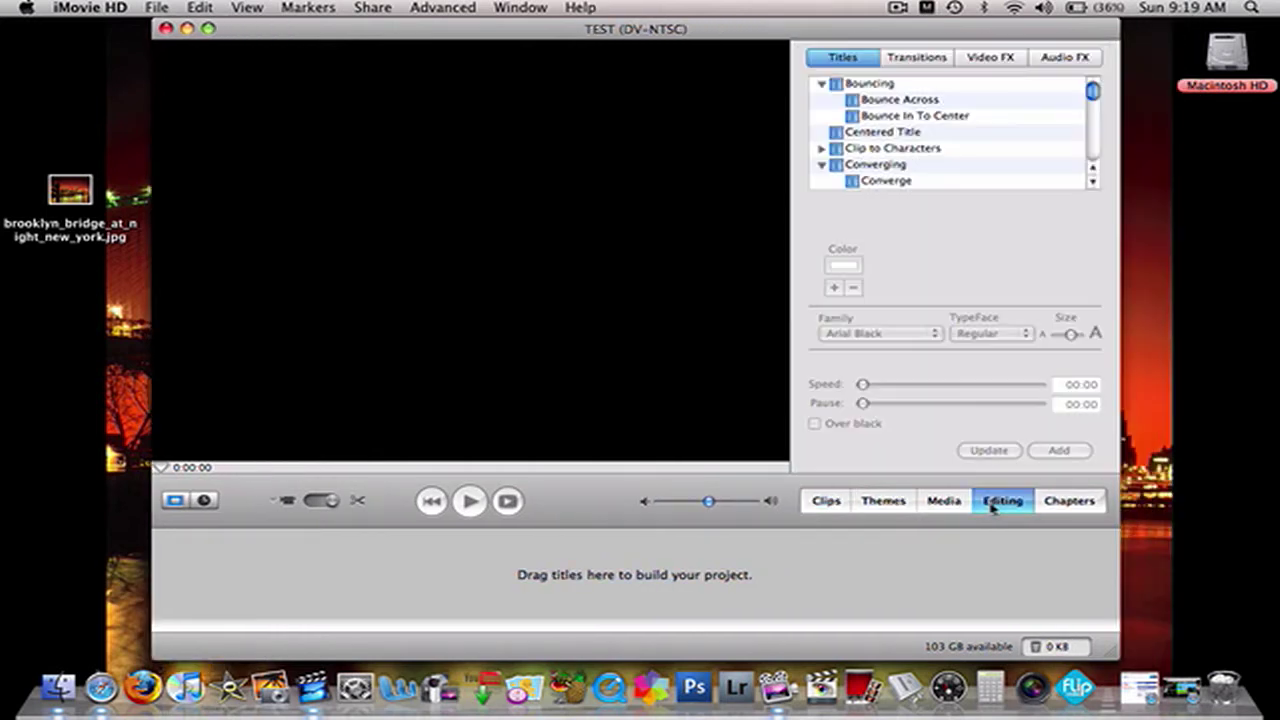
click(890, 132)
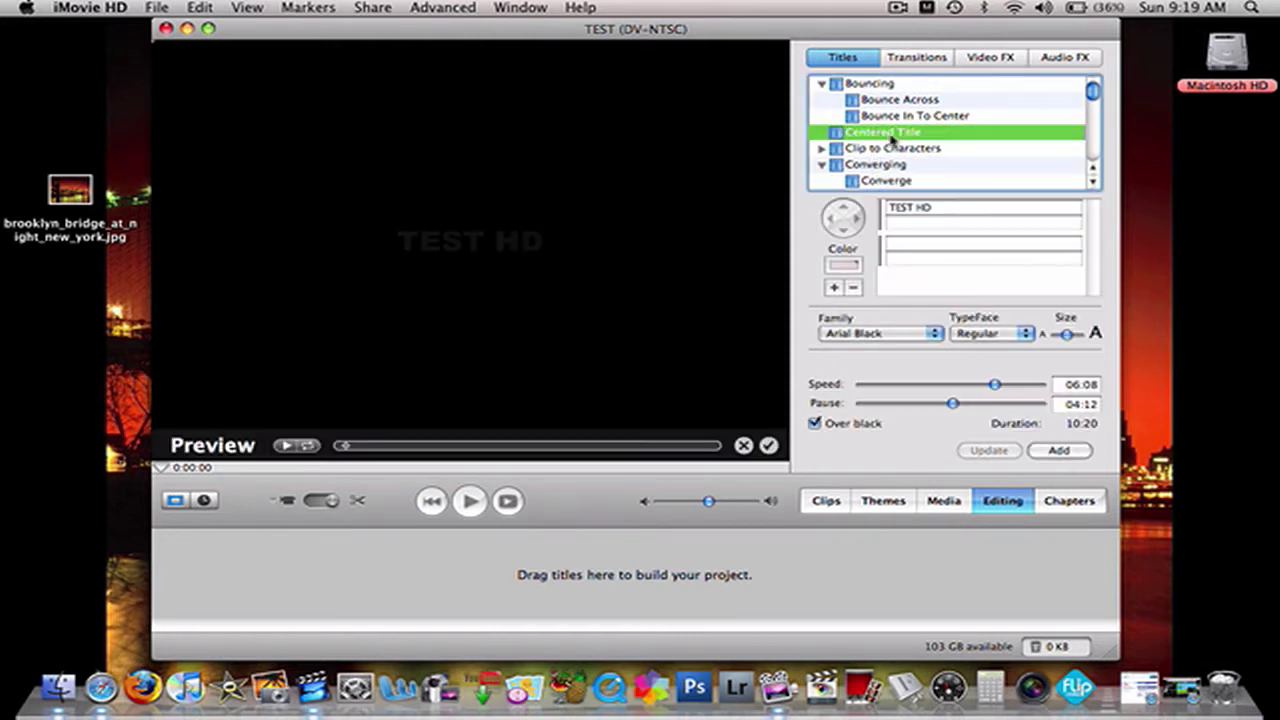
click(933, 211)
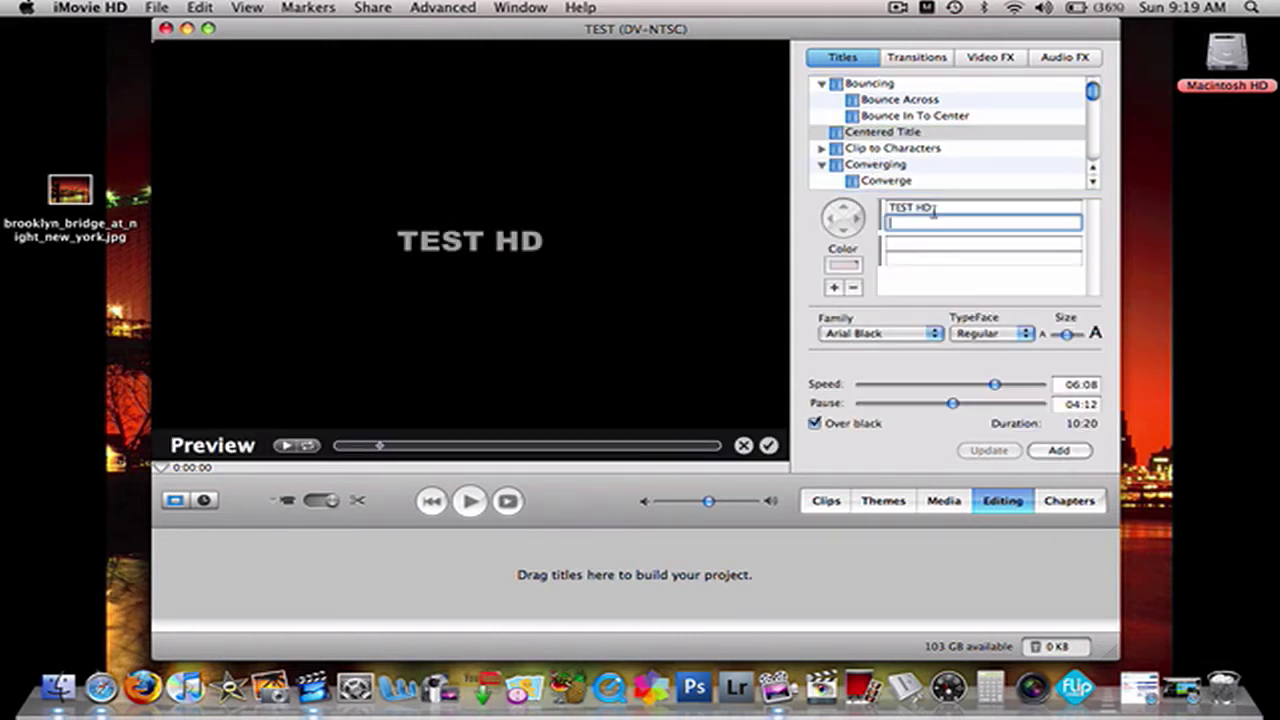
click(1057, 451)
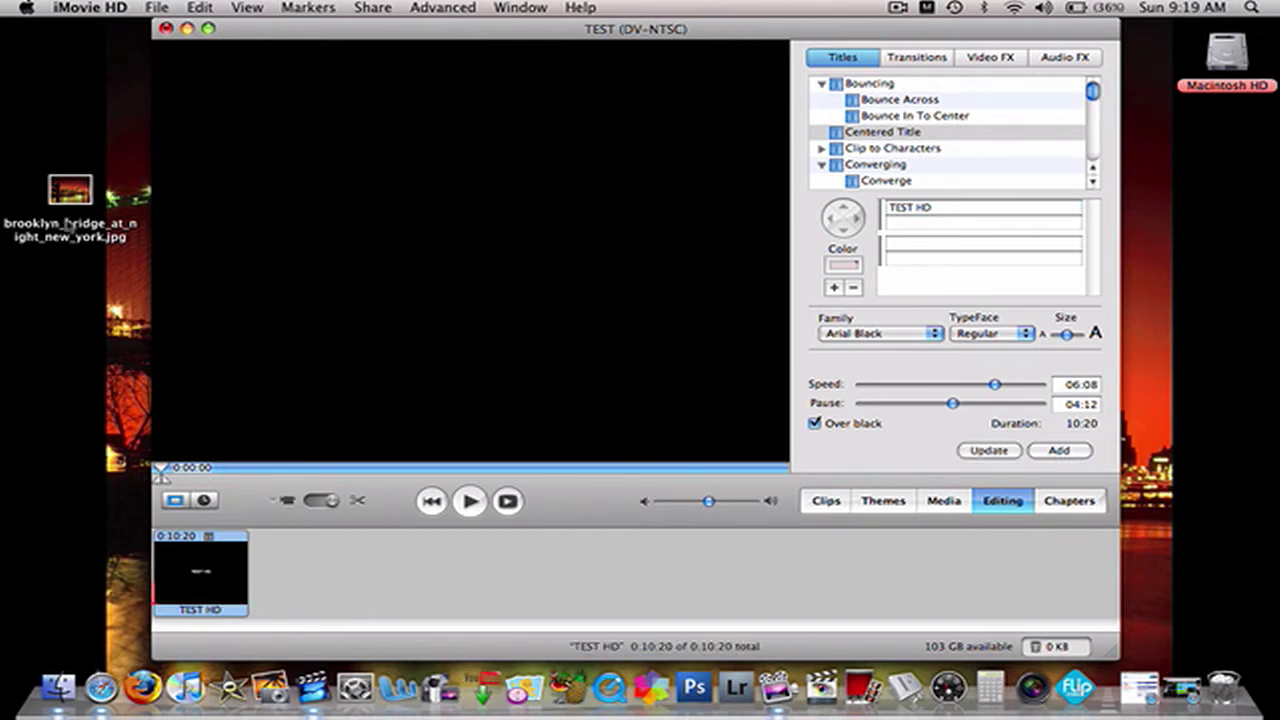
drag(65, 216, 316, 588)
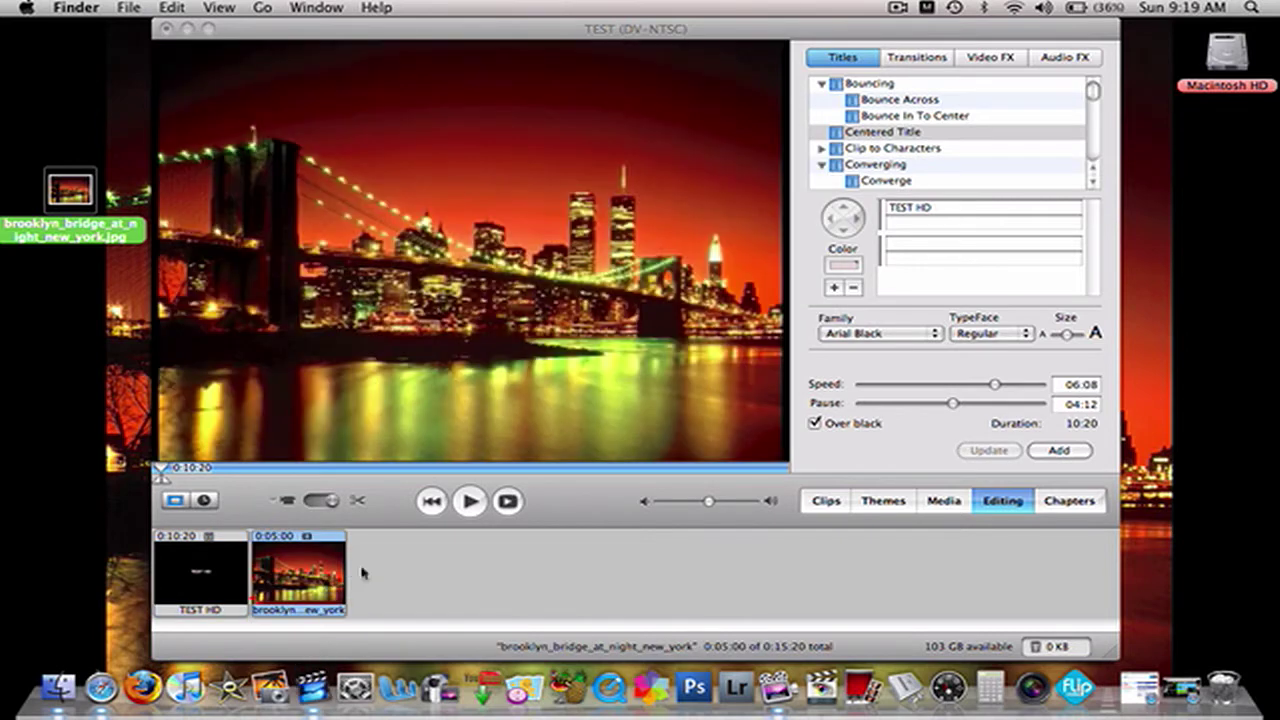
Step: Try exporting the movie and dismiss the still-rendering warning
click(366, 575)
click(240, 7)
click(60, 150)
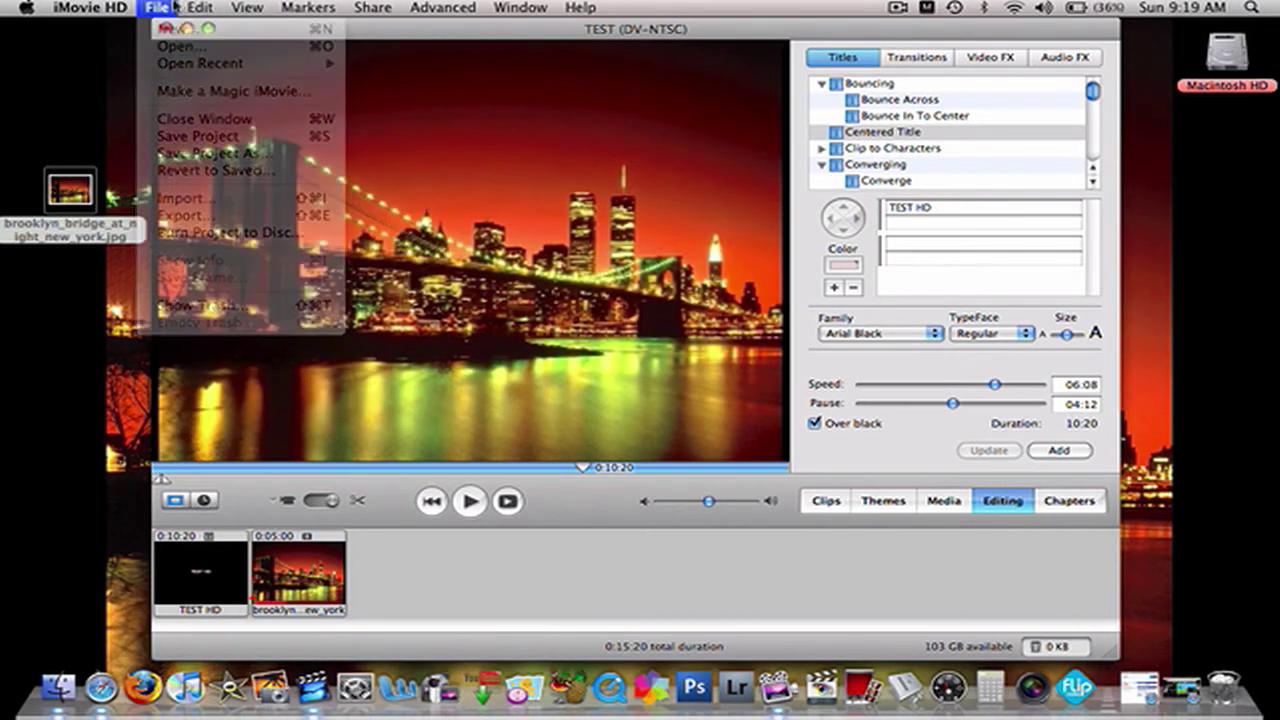
click(316, 33)
click(200, 7)
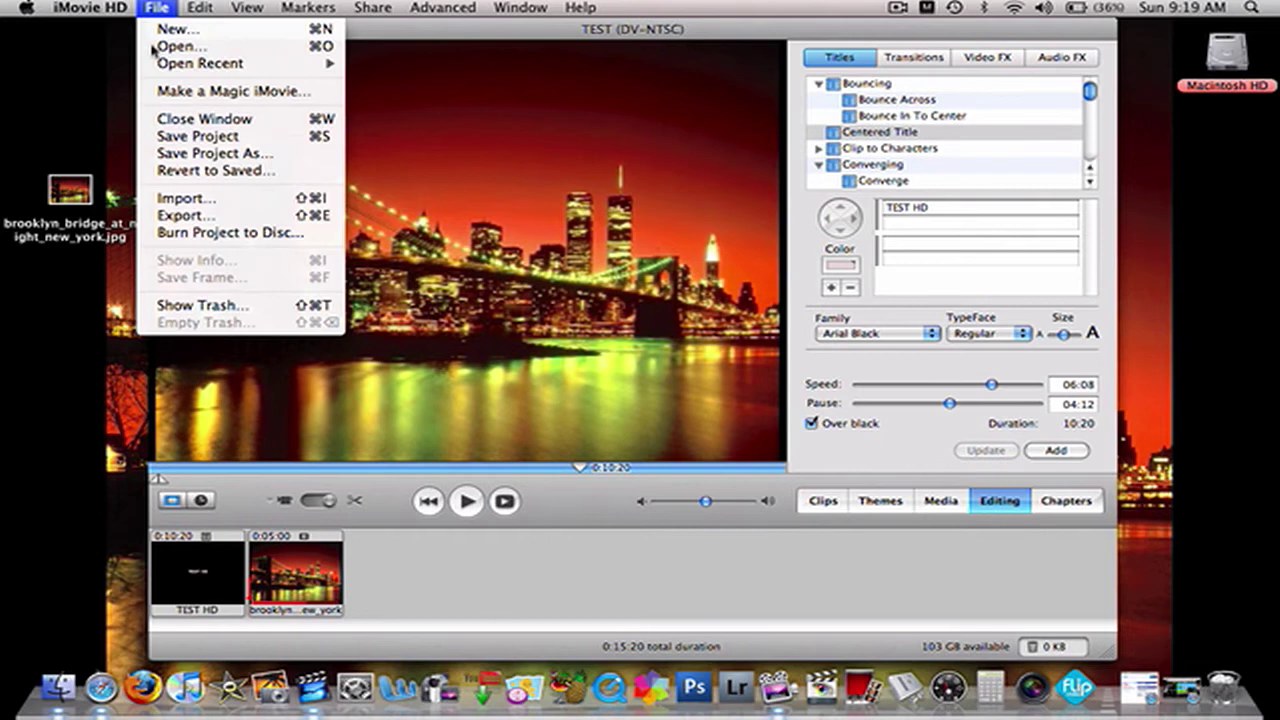
click(205, 218)
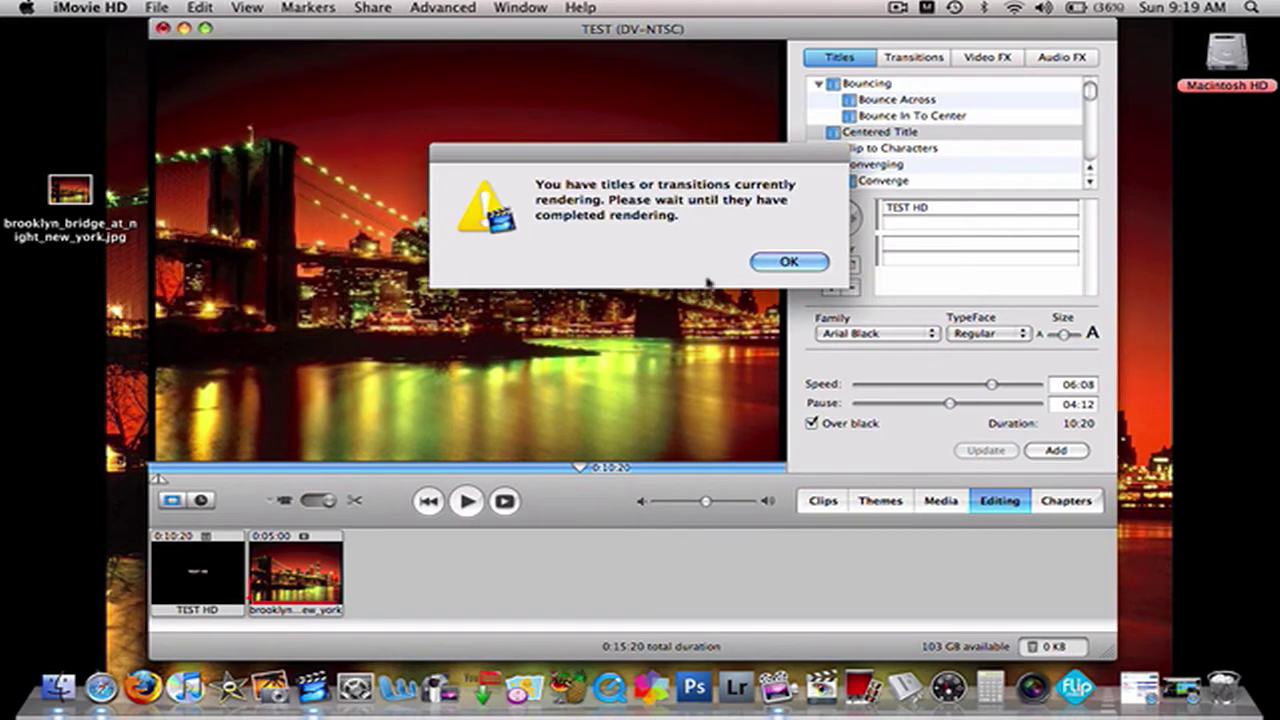
click(772, 263)
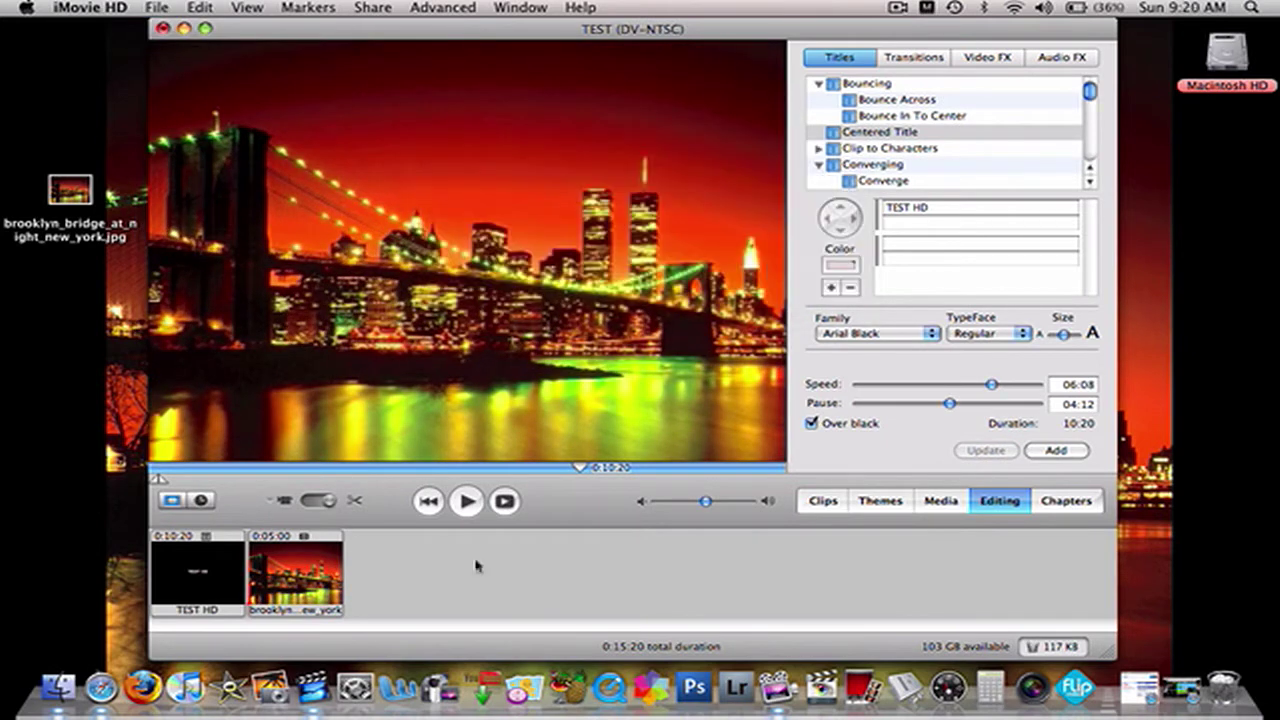
Step: Export again via QuickTime with Expert Settings compression, reaching the save dialog
click(155, 7)
click(192, 215)
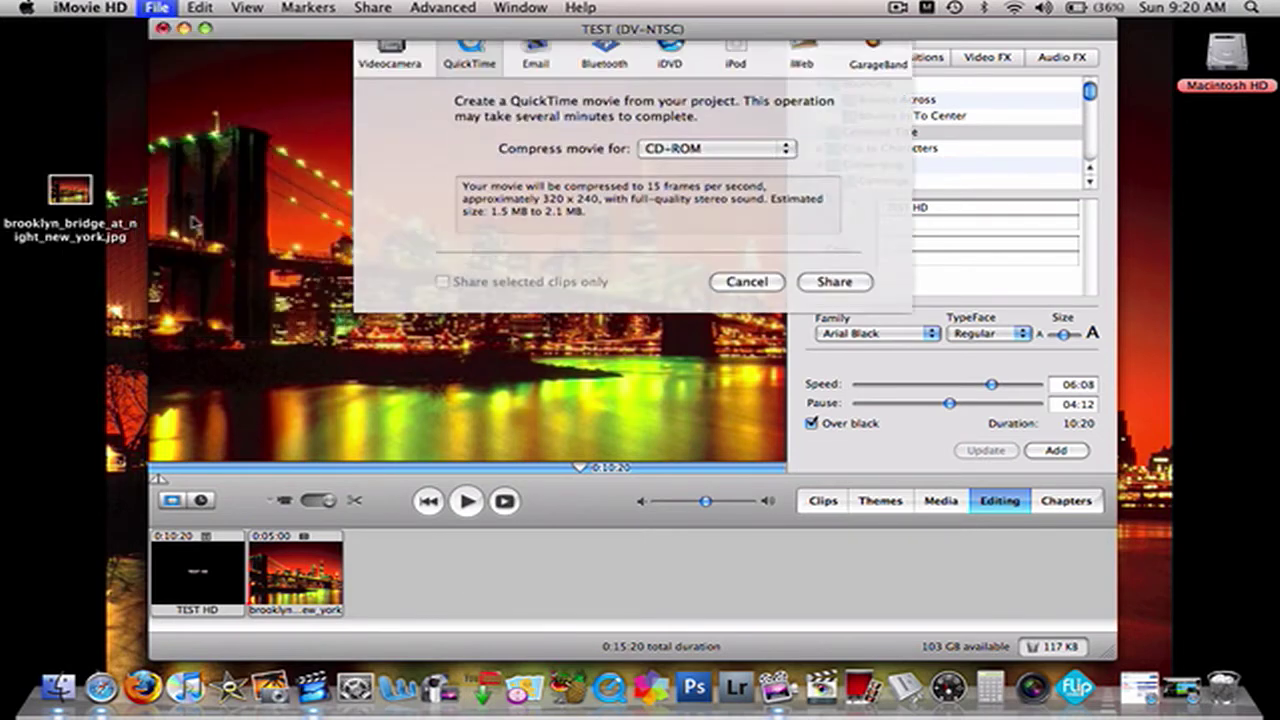
click(676, 175)
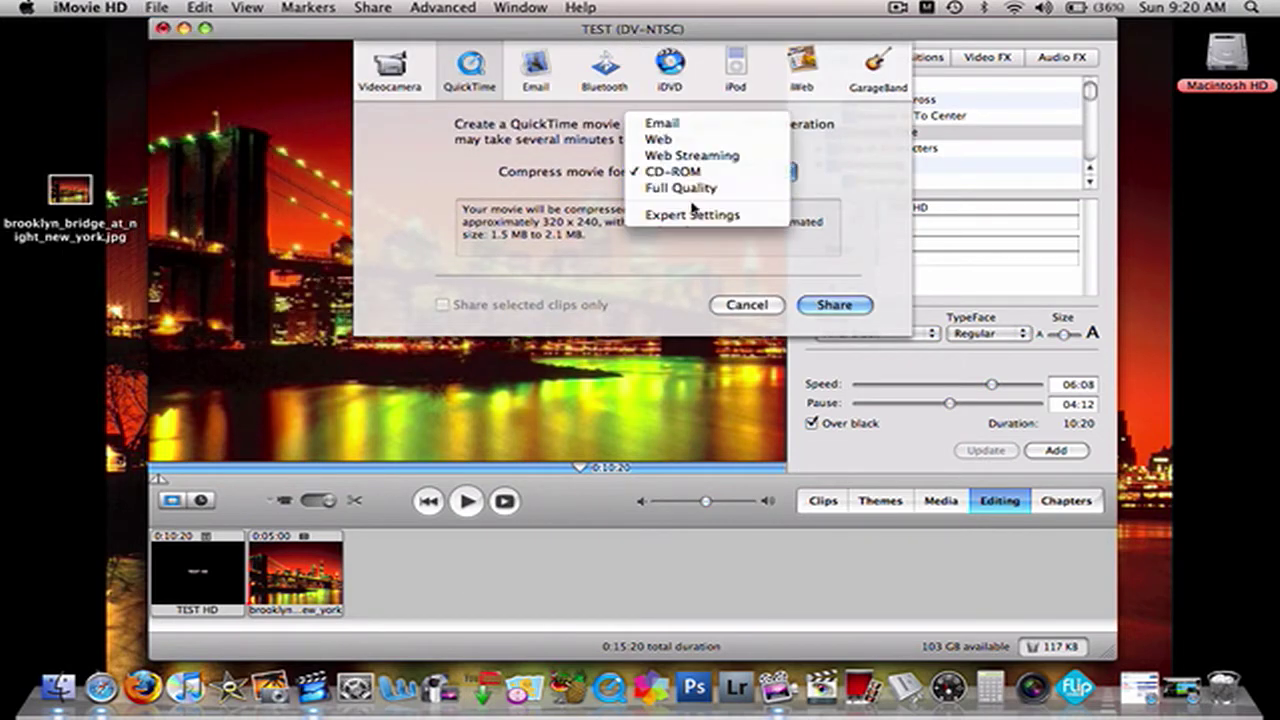
click(695, 215)
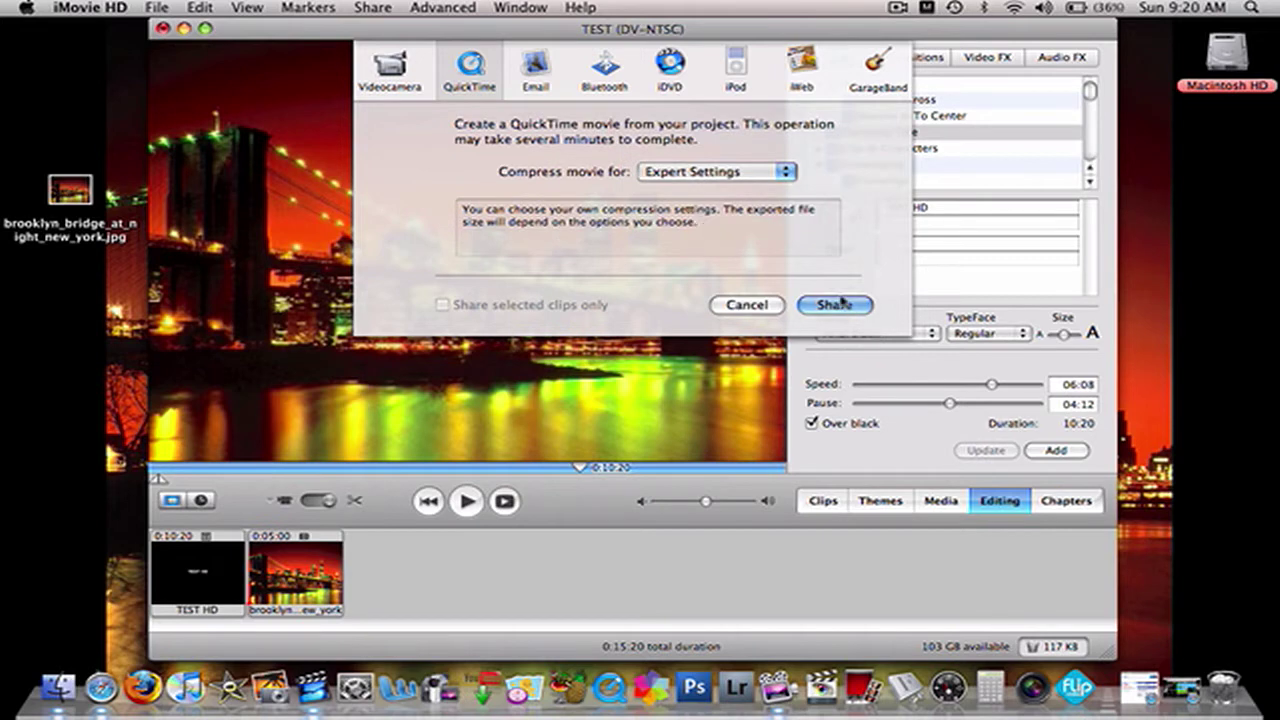
click(836, 305)
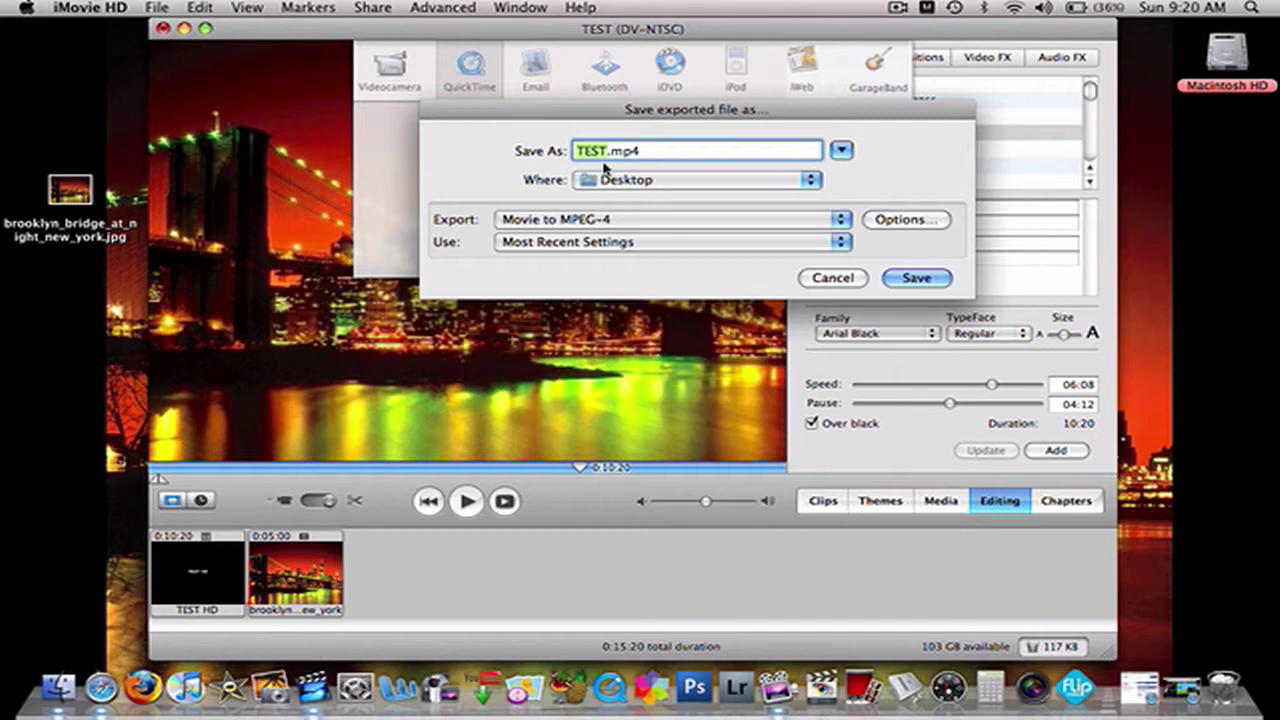
Step: Keep Movie to MPEG-4 as the export format for TEST.mp4 on the Desktop
click(609, 218)
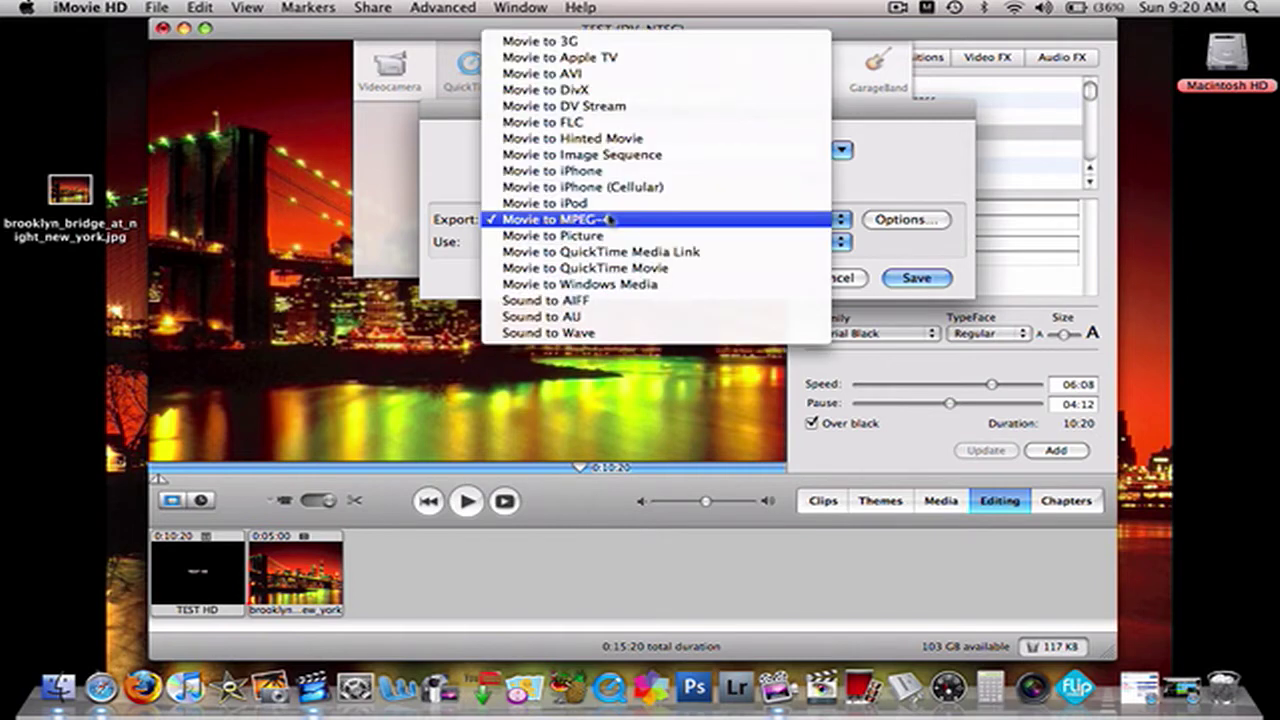
click(609, 218)
click(609, 218)
click(632, 220)
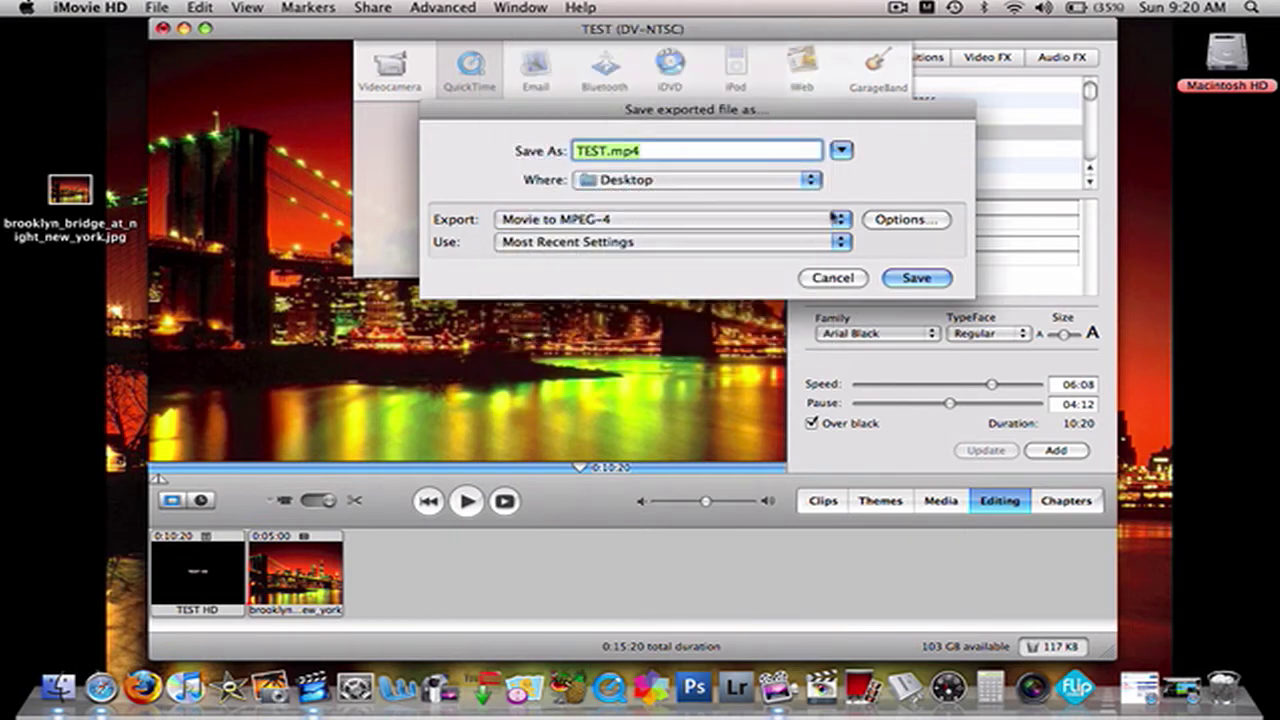
Step: Open the MPEG-4 export options and re-select MP4 as the file format
click(906, 219)
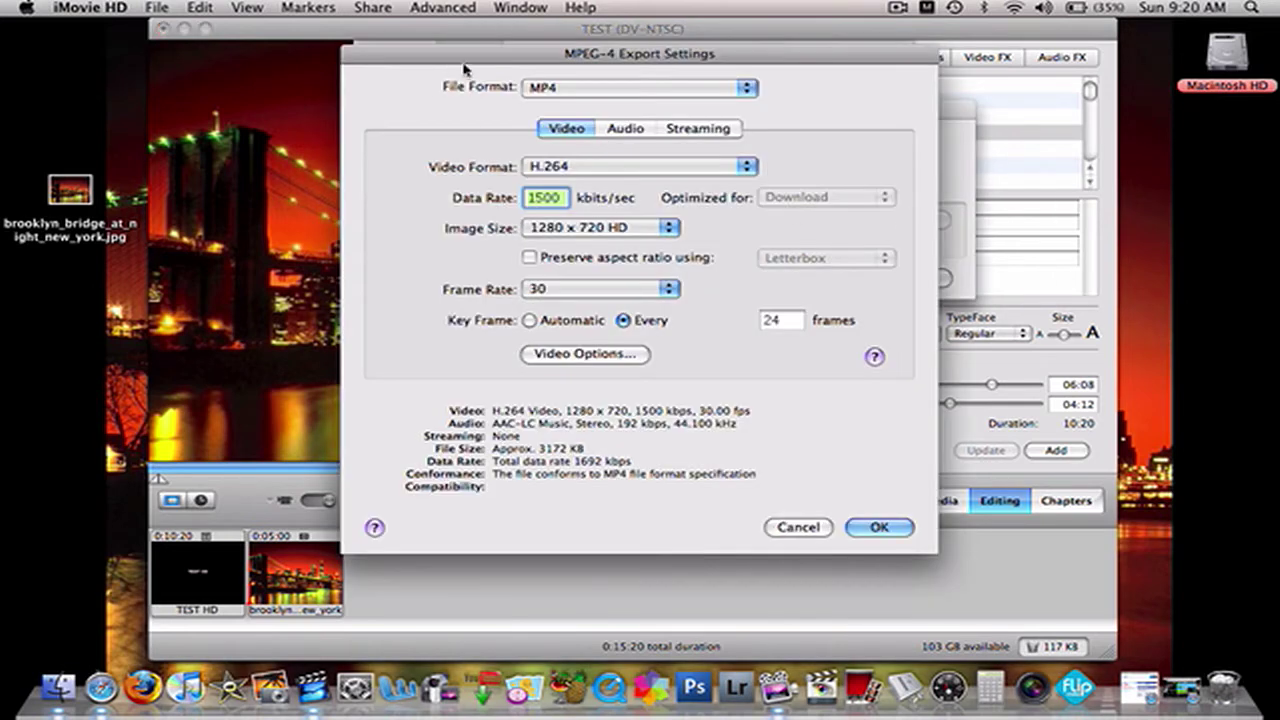
click(580, 87)
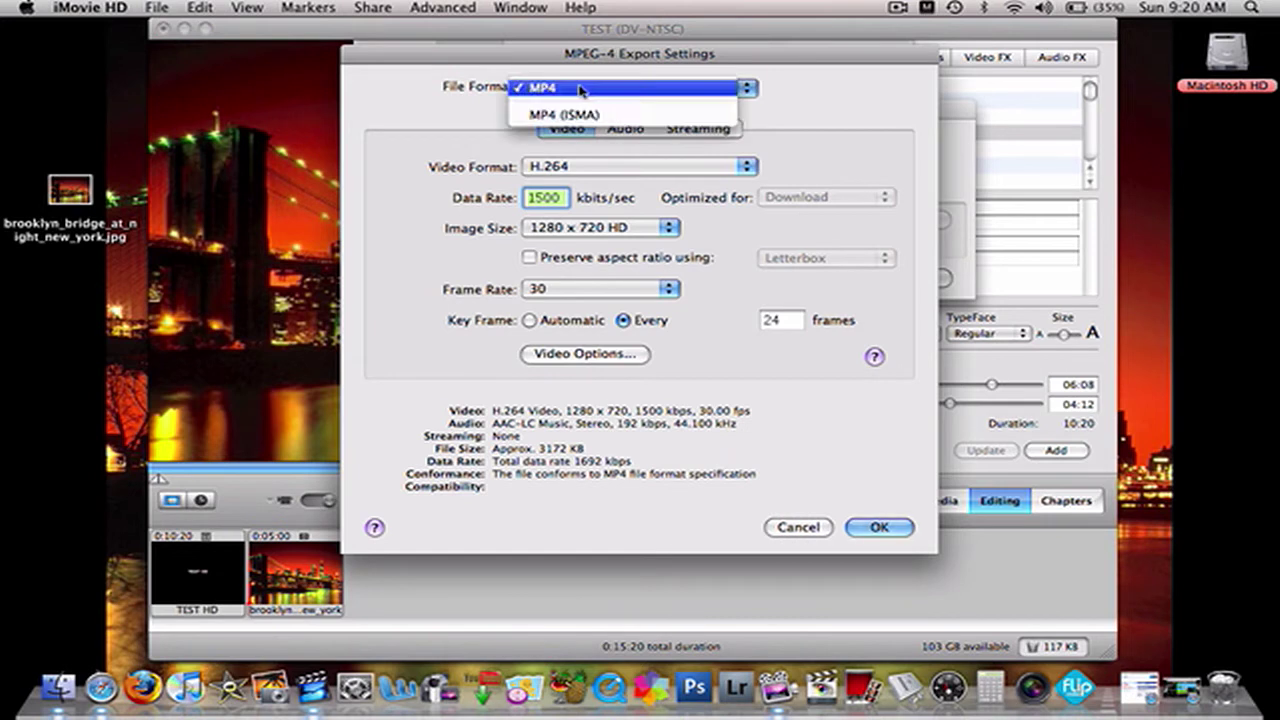
click(495, 89)
click(558, 89)
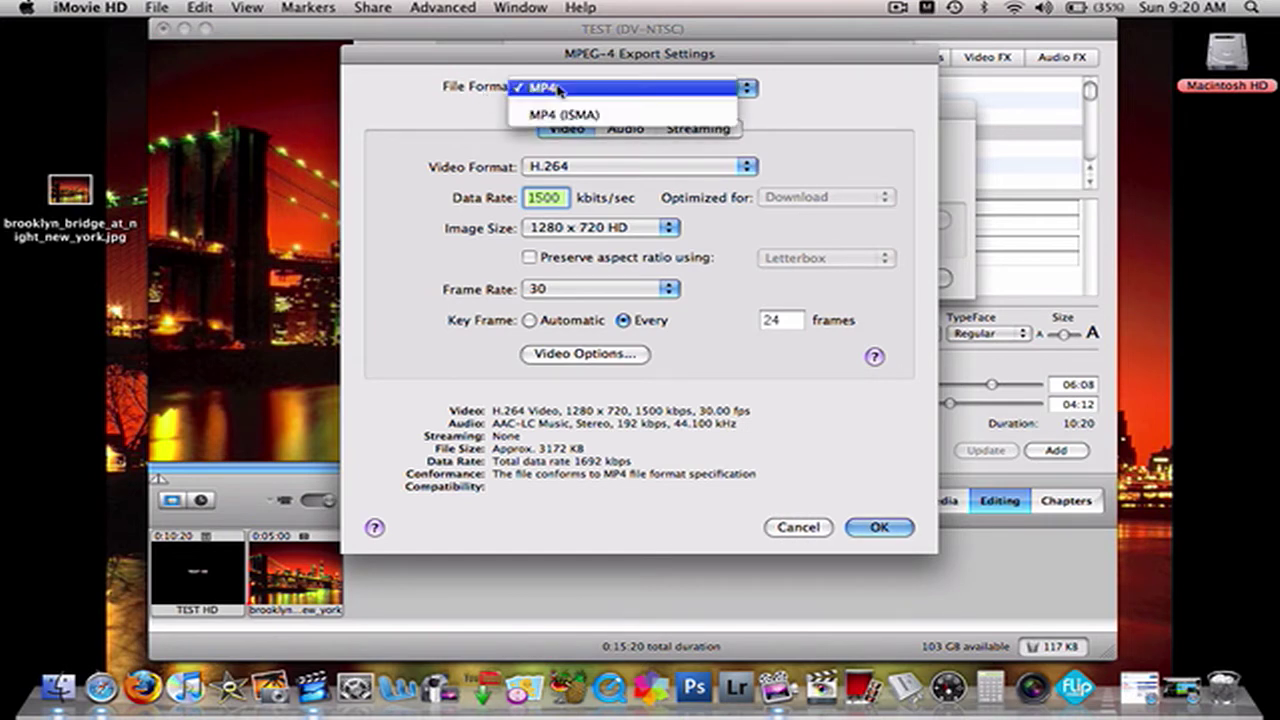
click(558, 89)
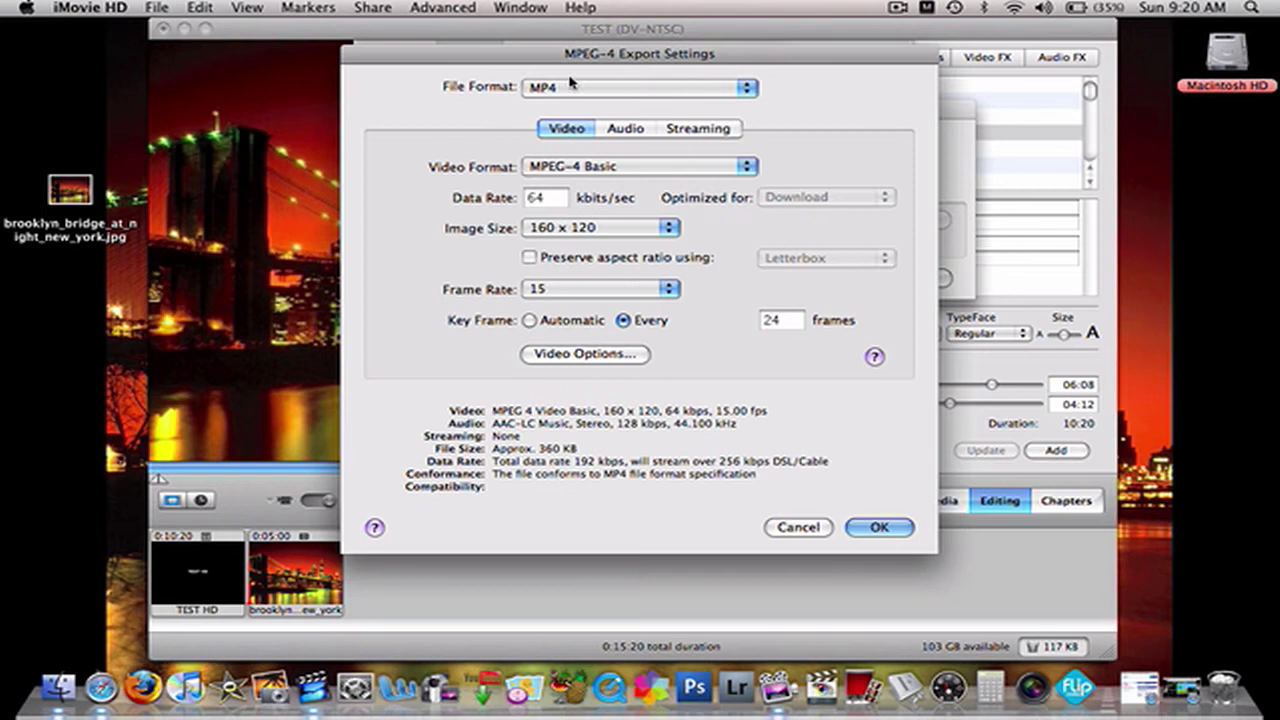
Step: Set video to H.264 at 1500 kbps, 1280x720 HD, keeping 30 fps
click(574, 170)
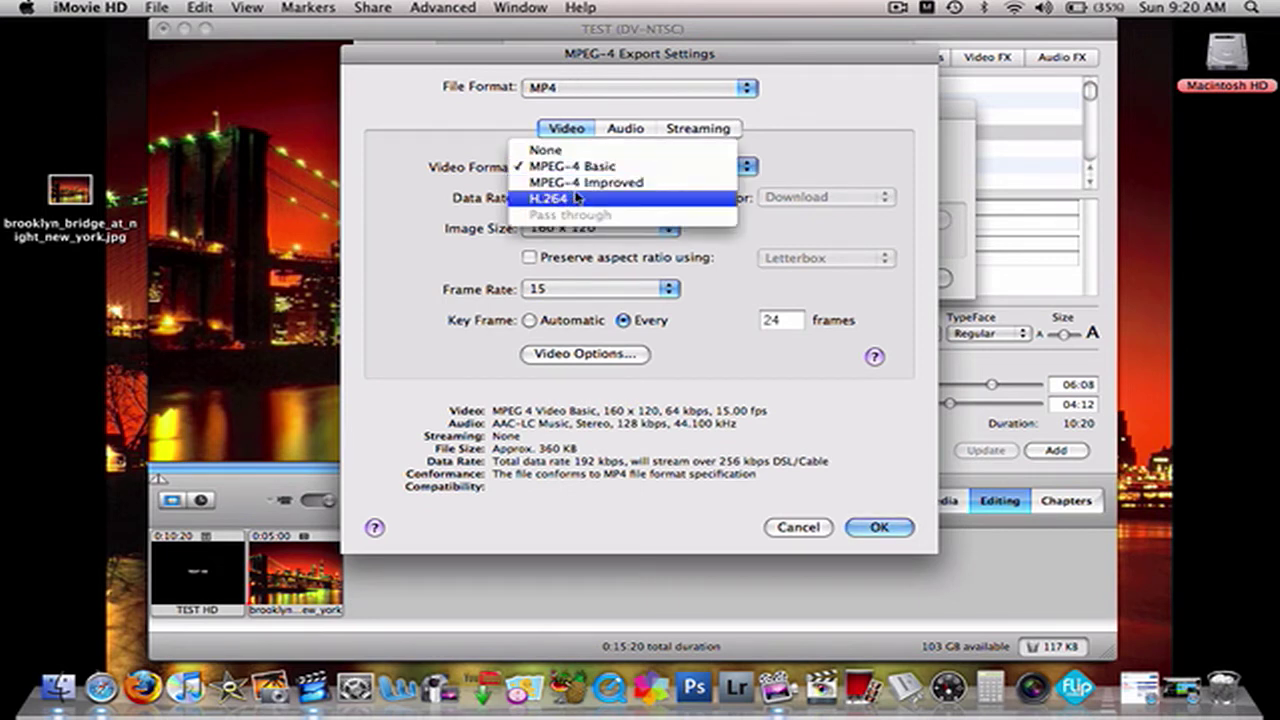
click(577, 199)
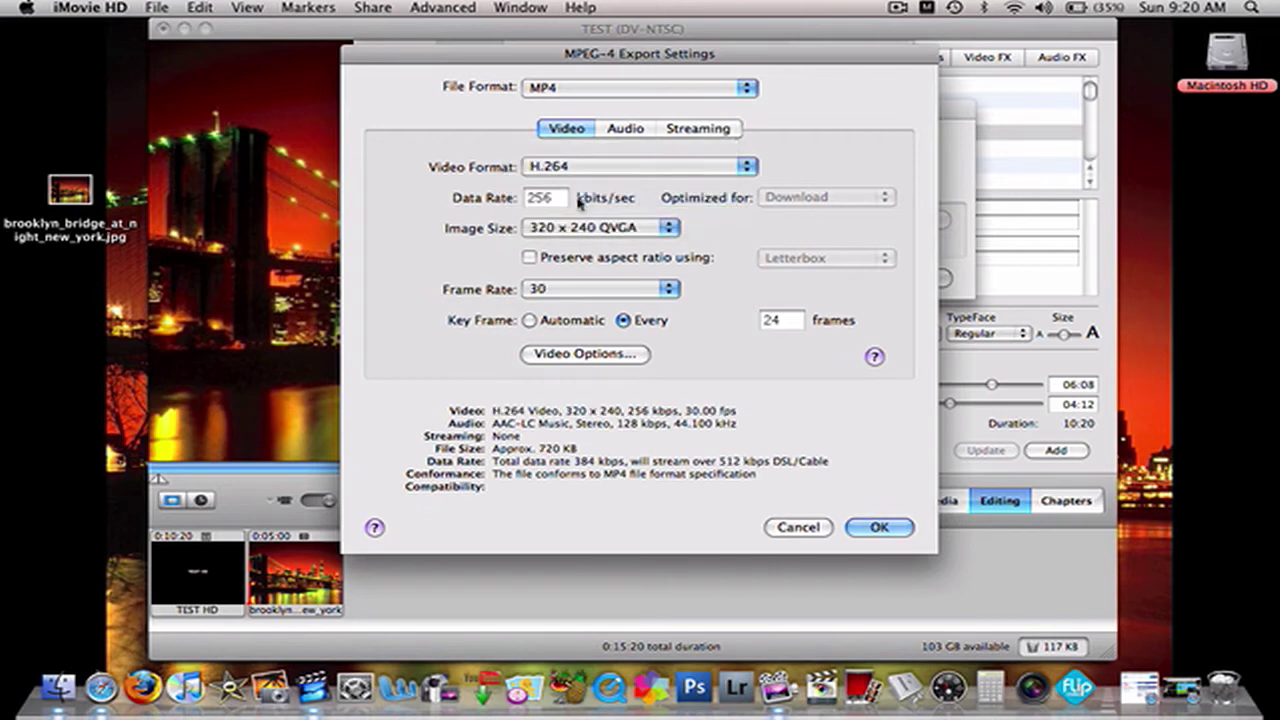
text(150)
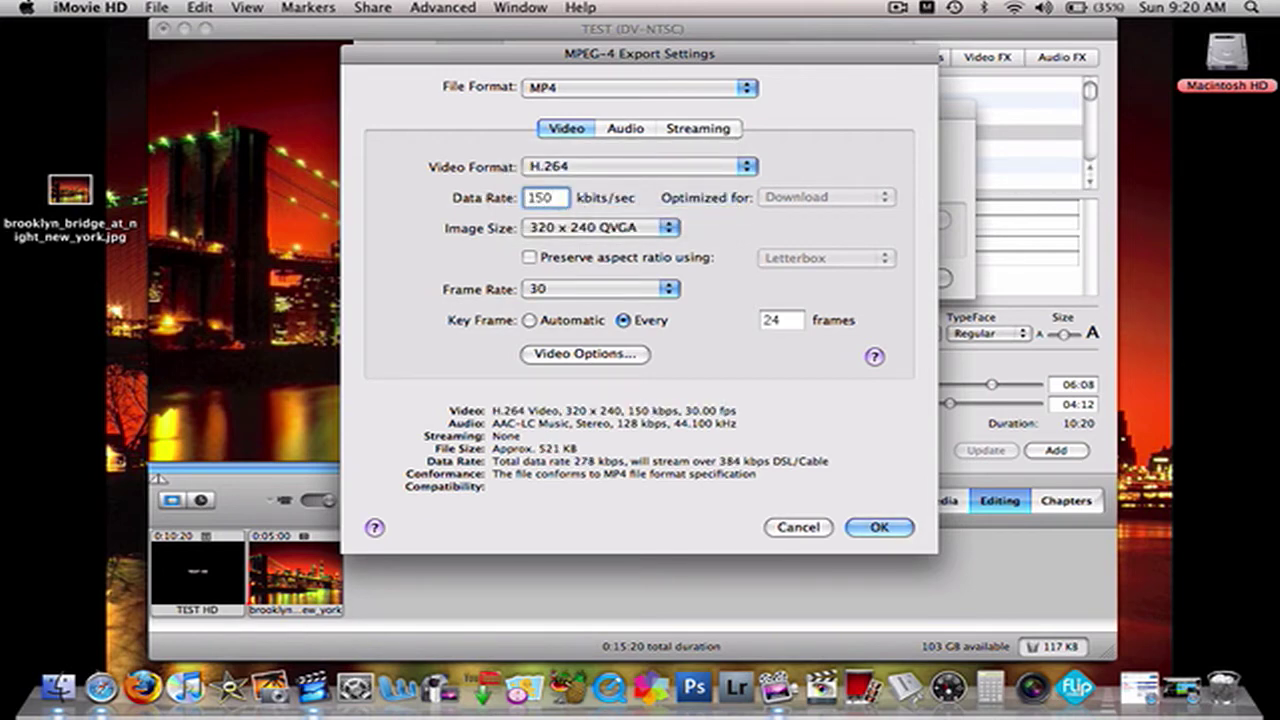
text(0)
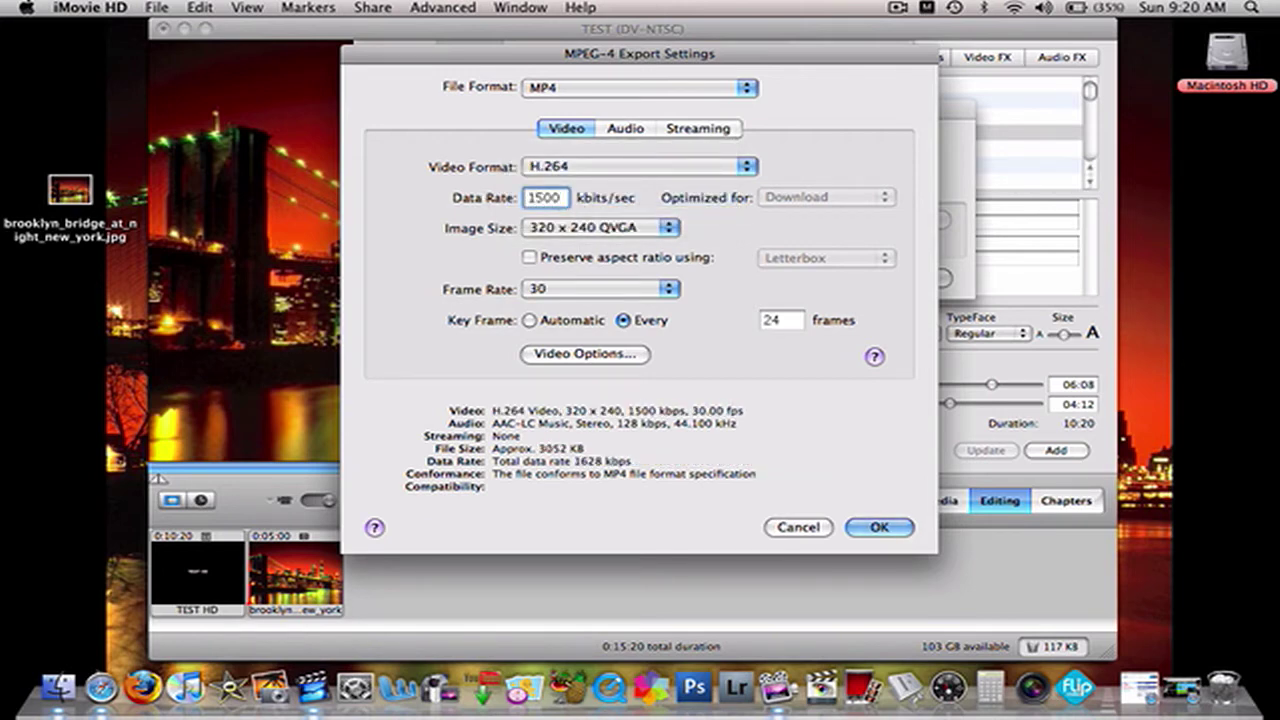
click(574, 229)
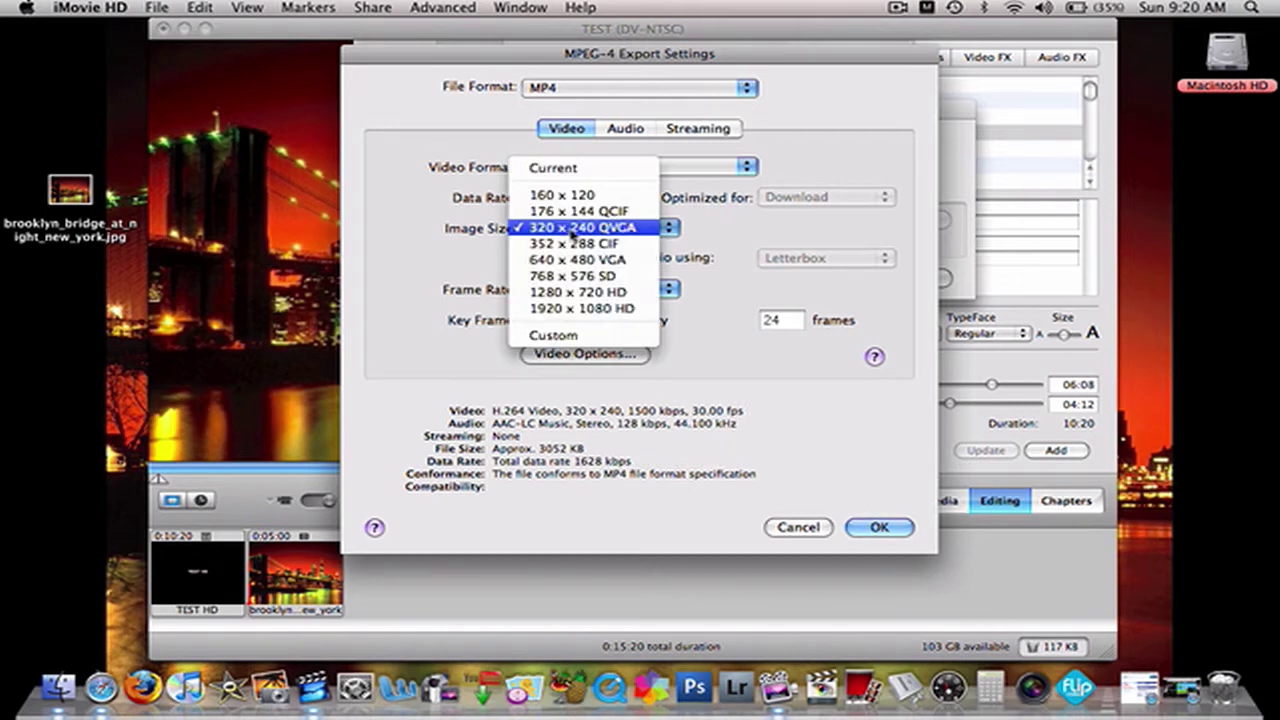
click(574, 292)
click(540, 288)
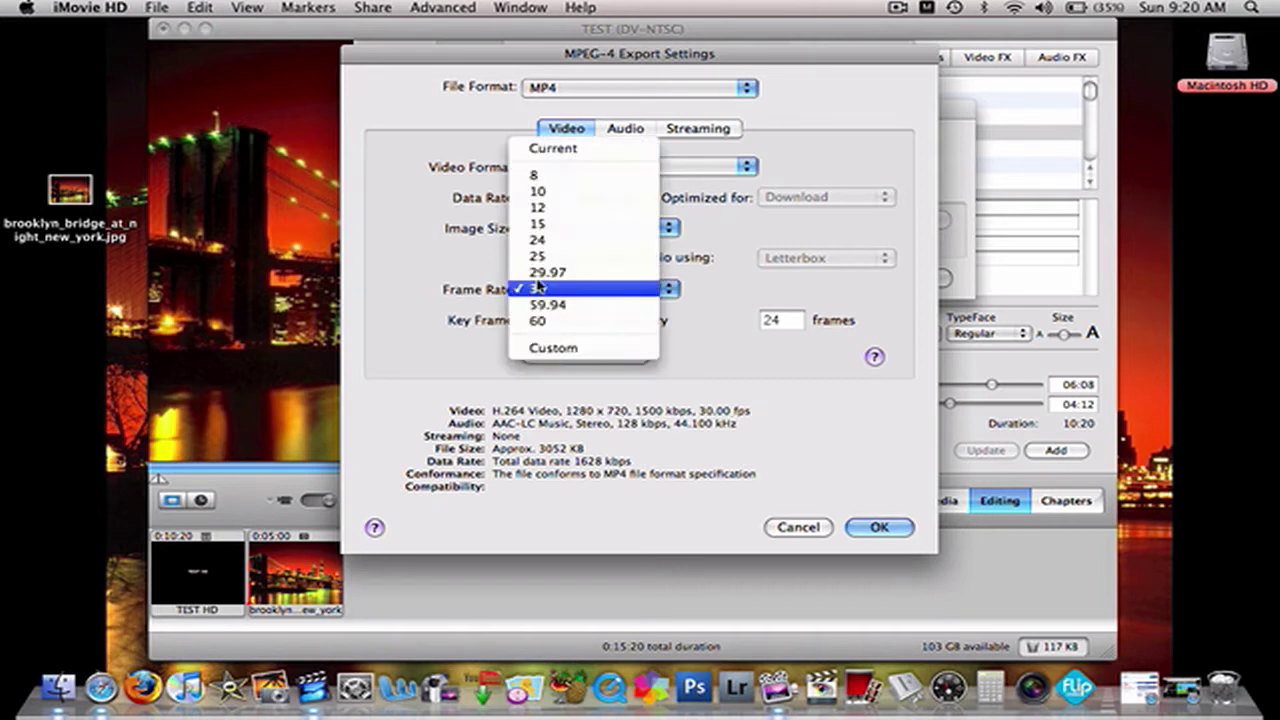
click(538, 288)
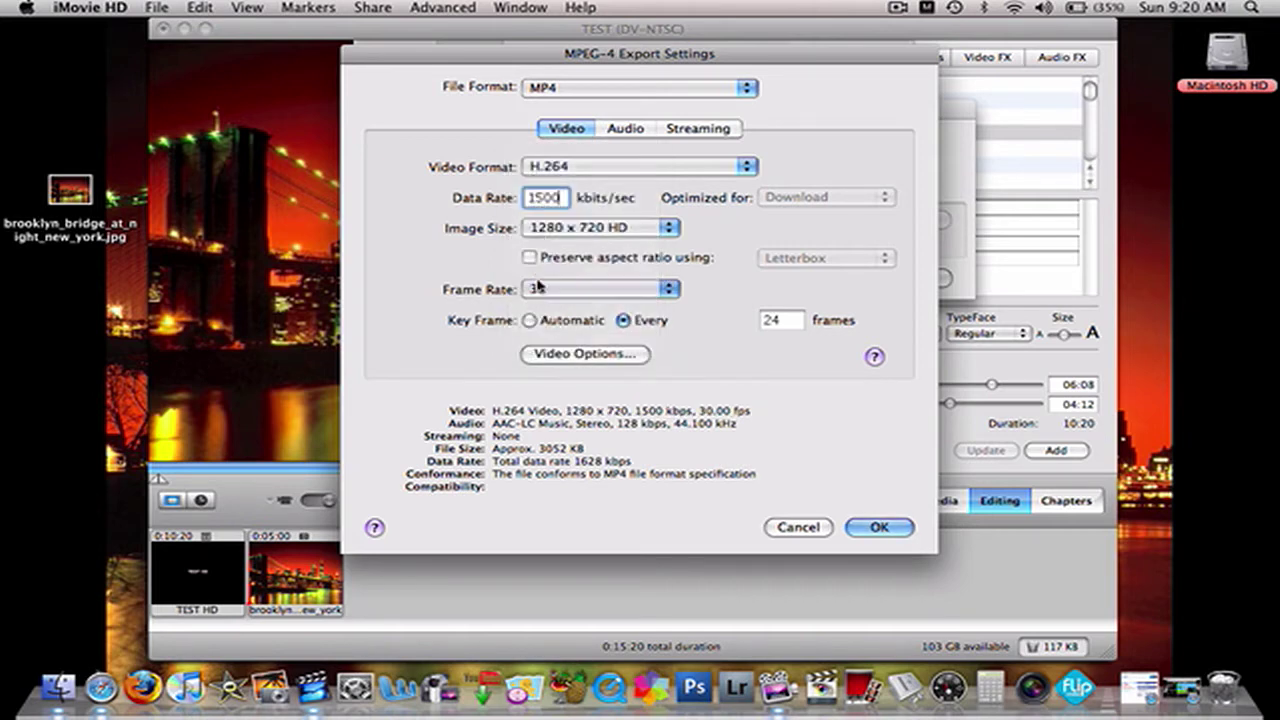
Step: Set audio to AAC-LC (Music) at 192 kbps with Best encoding quality
click(622, 128)
click(604, 167)
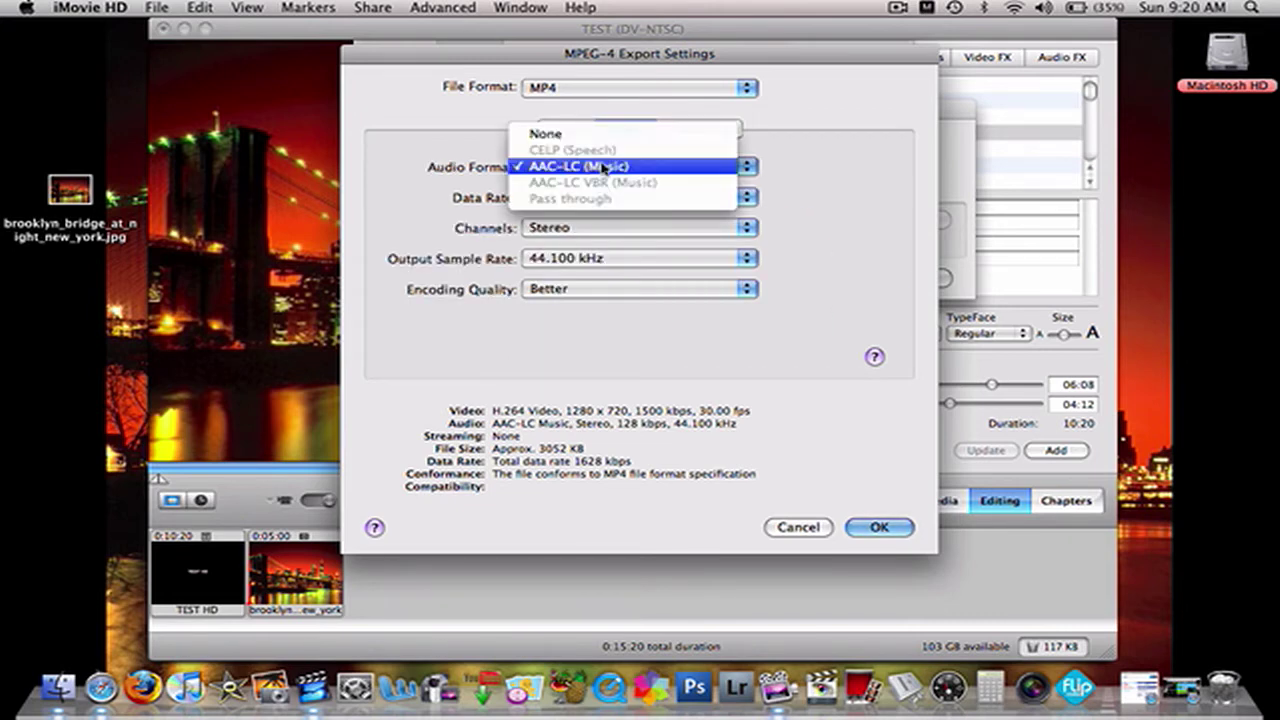
click(604, 167)
click(596, 199)
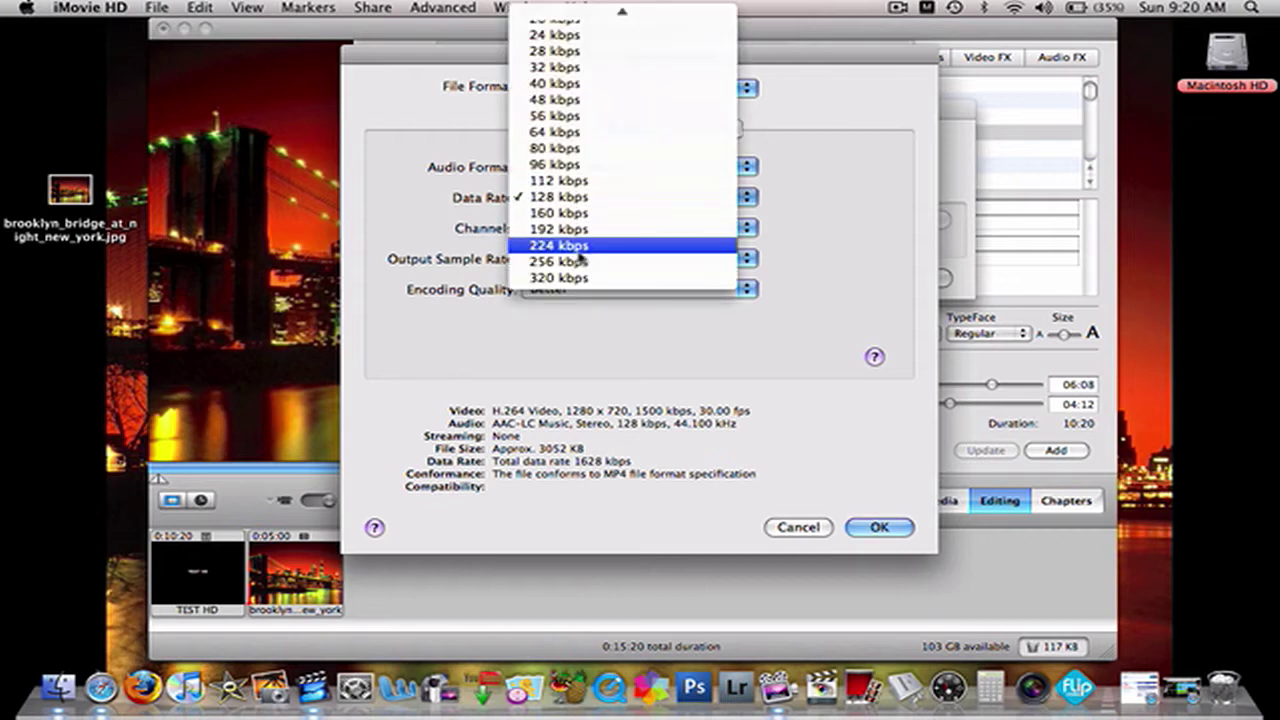
click(567, 233)
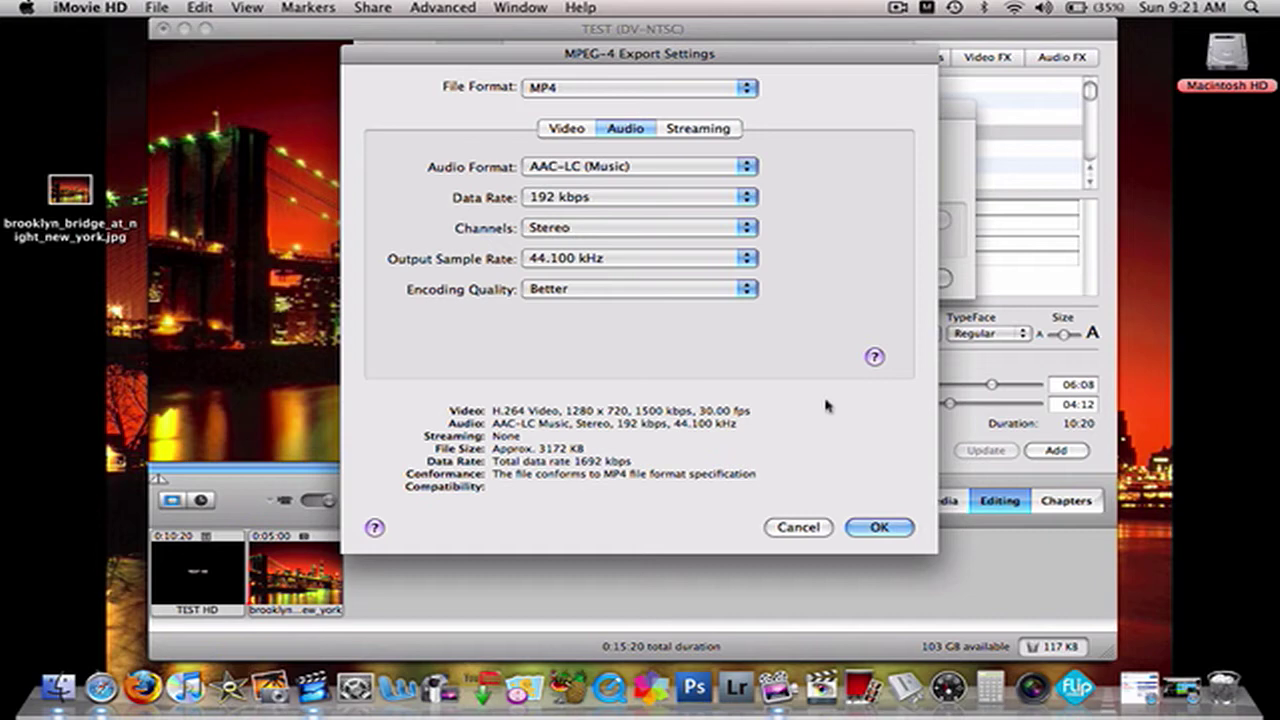
click(654, 294)
click(651, 305)
Step: Confirm the MPEG-4 settings and export the movie as TEST.mp4 to the Desktop
click(877, 526)
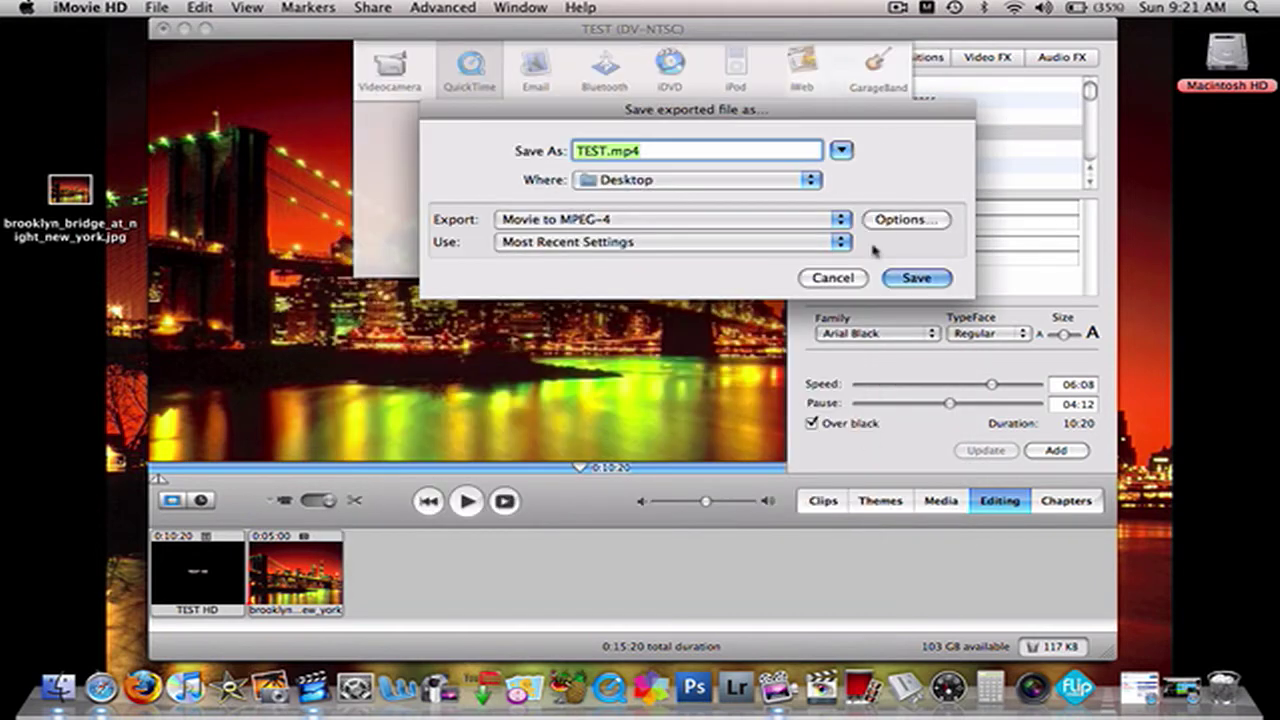
click(910, 277)
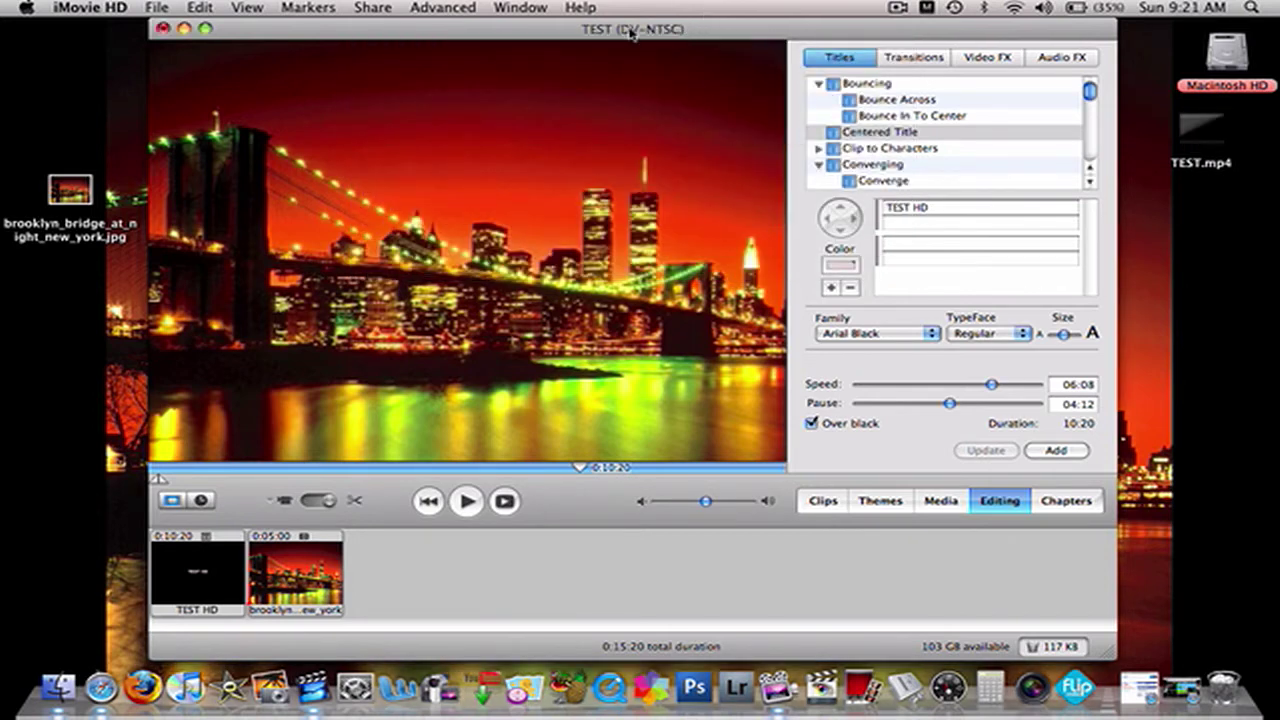
mouse_move(290, 22)
mouse_down()
mouse_move(366, 120)
mouse_move(285, 6)
mouse_up()
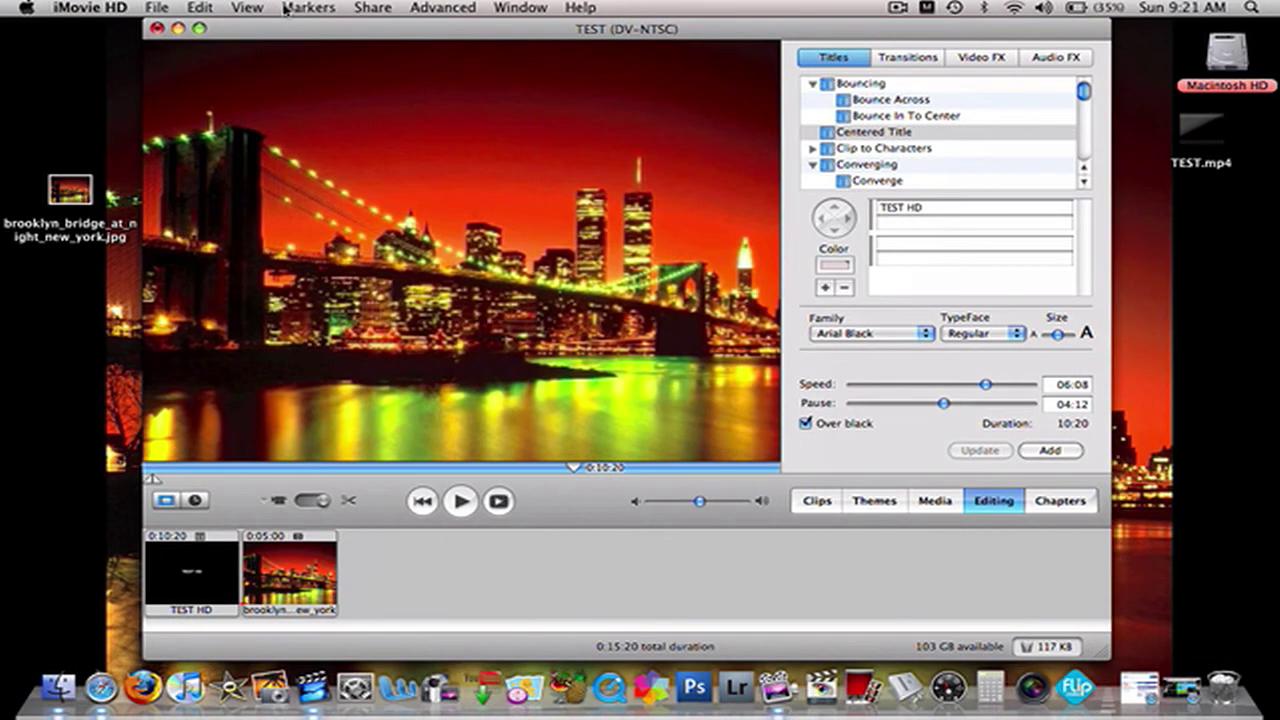
Step: Quit iMovie HD without saving the project changes
click(25, 8)
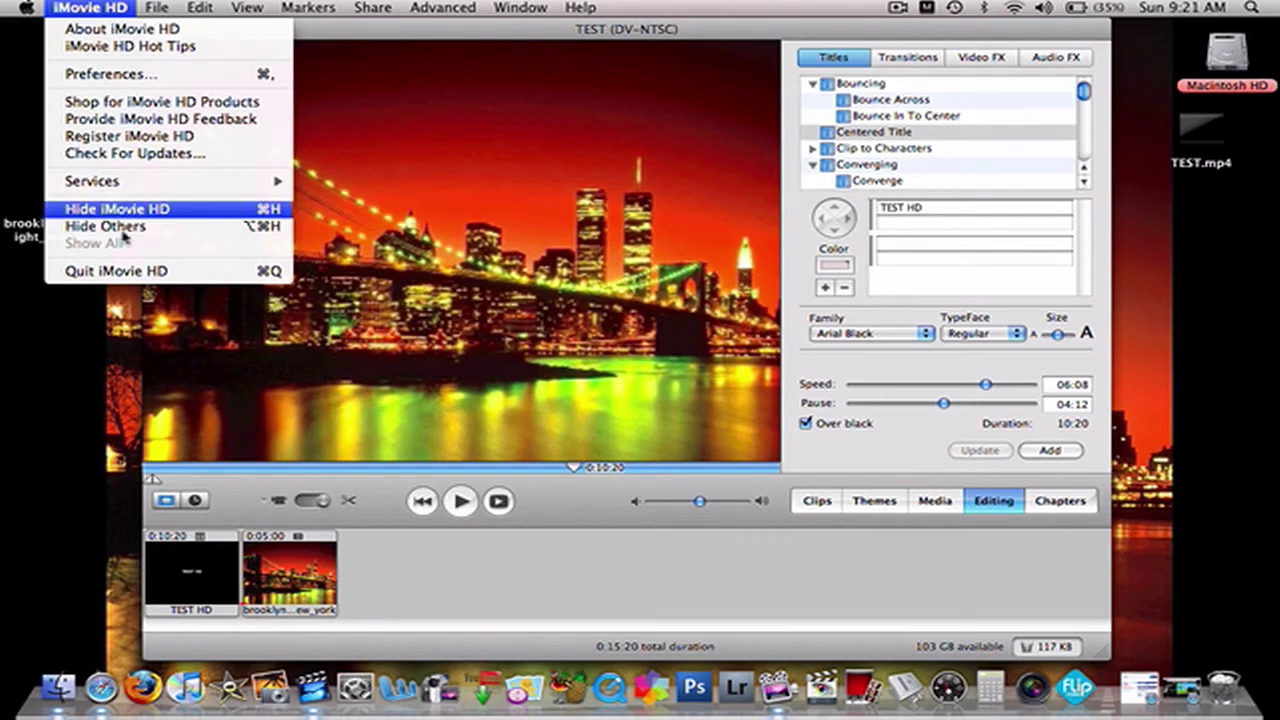
click(118, 276)
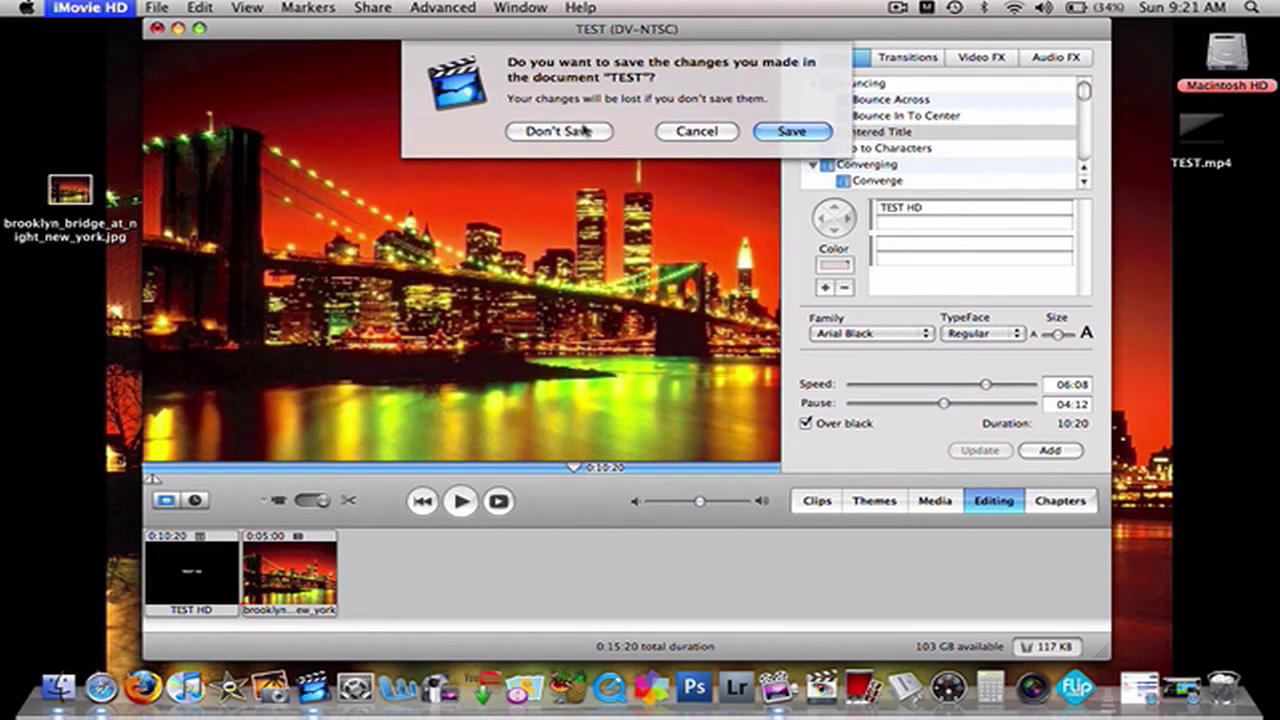
click(572, 131)
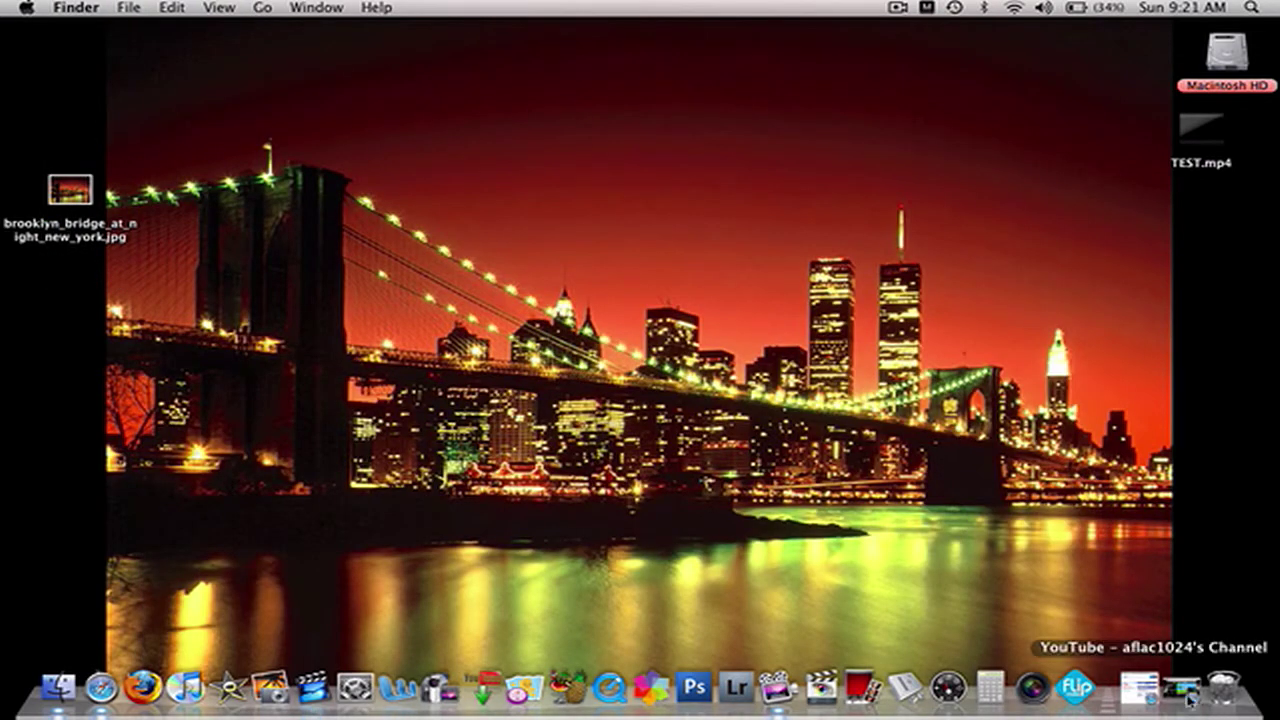
Step: Restore the YouTube window and upload TEST.mp4 from the Desktop
click(1140, 687)
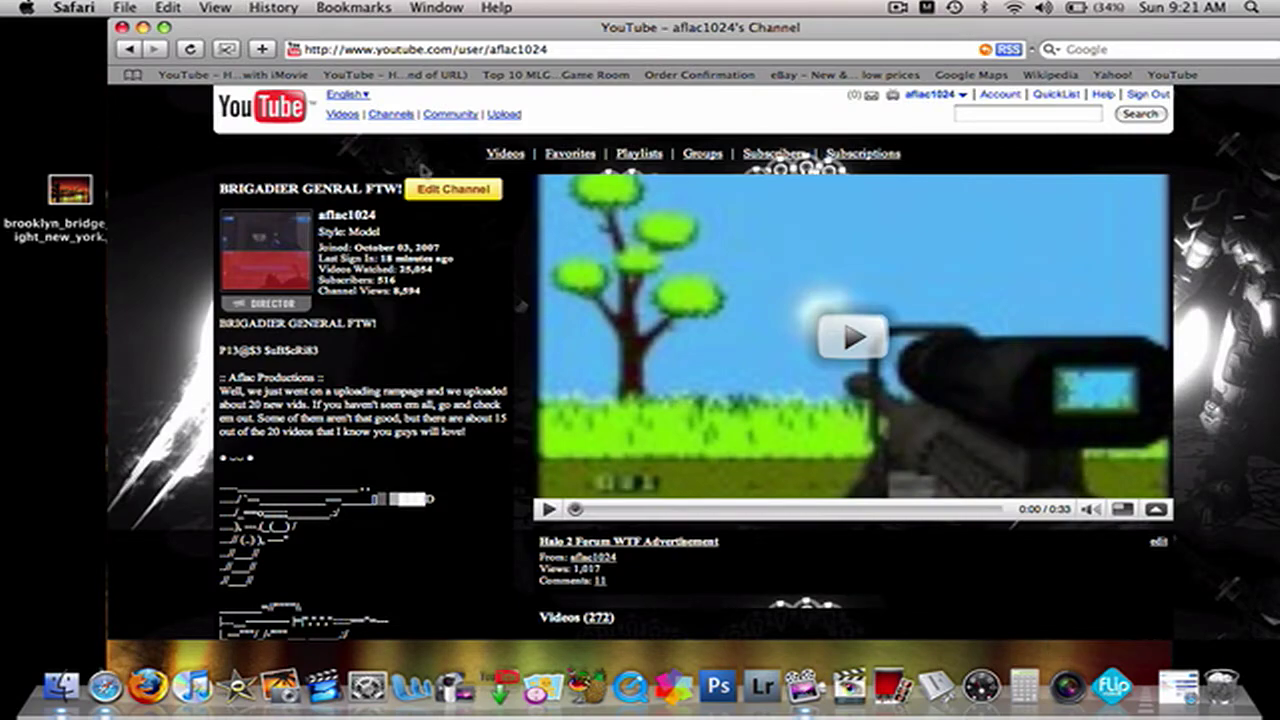
scroll(578, 214, down, 5)
scroll(560, 210, up, 5)
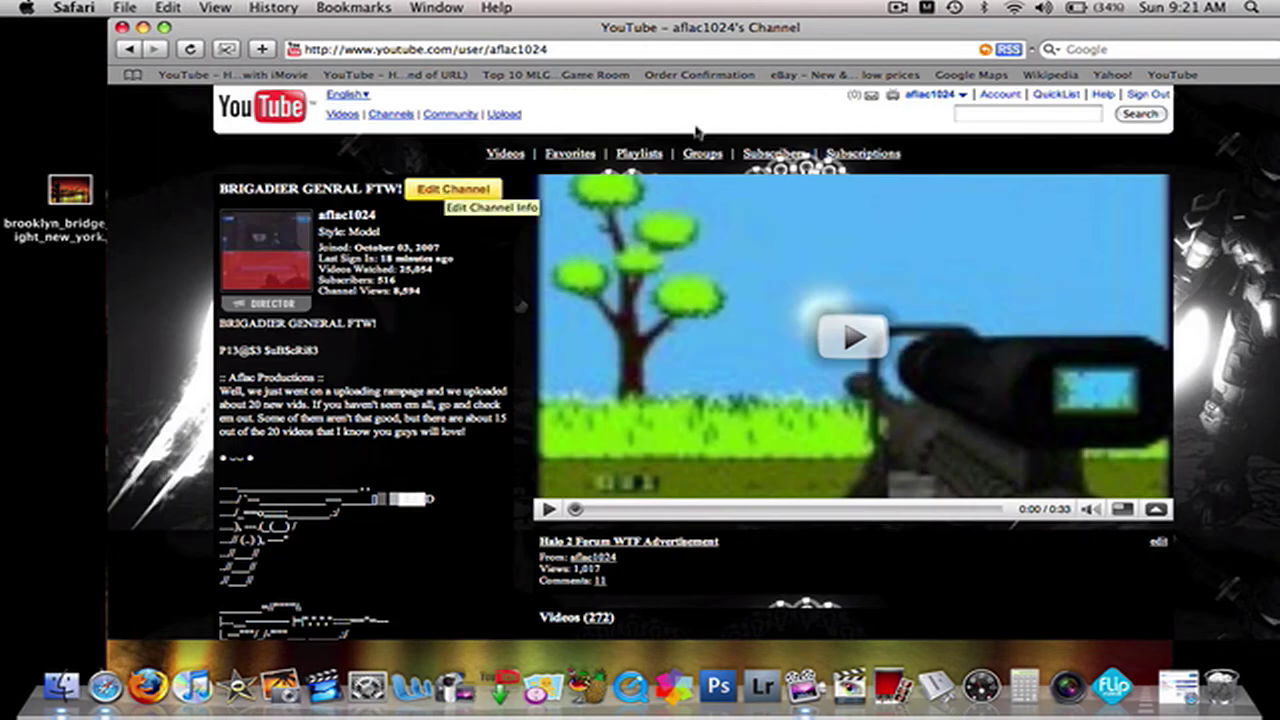
click(496, 116)
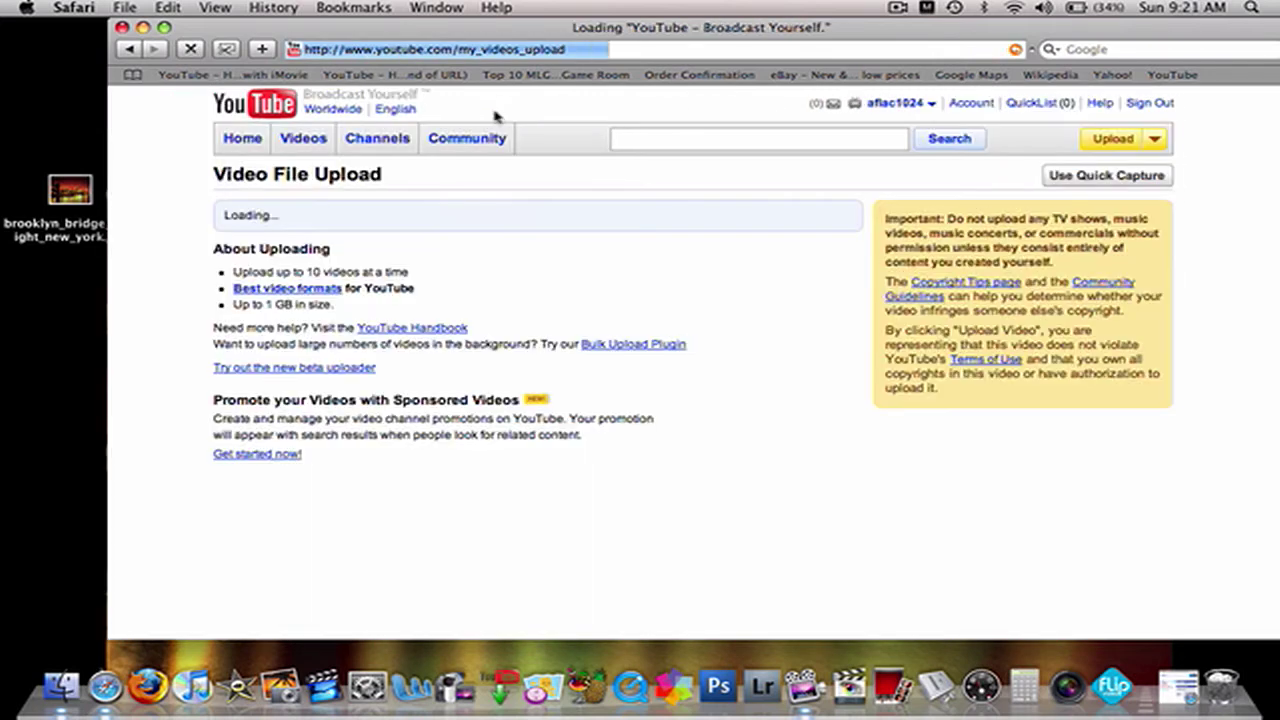
click(297, 255)
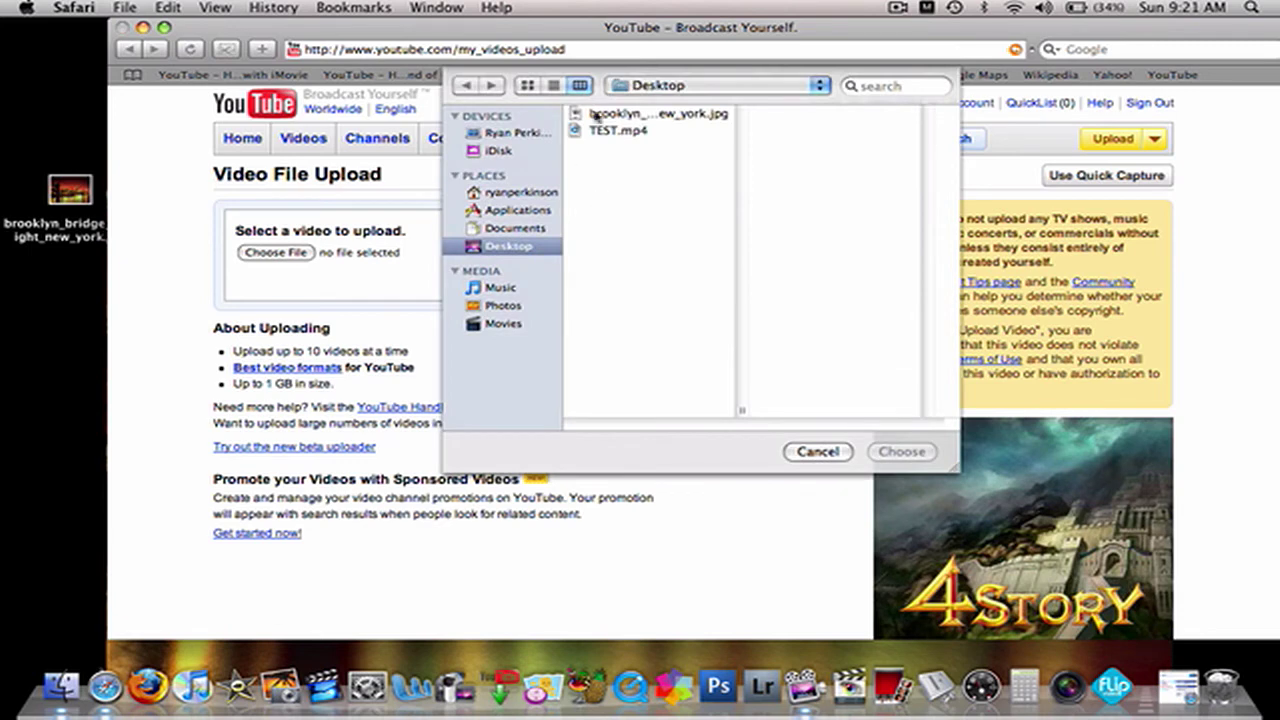
click(608, 131)
click(903, 452)
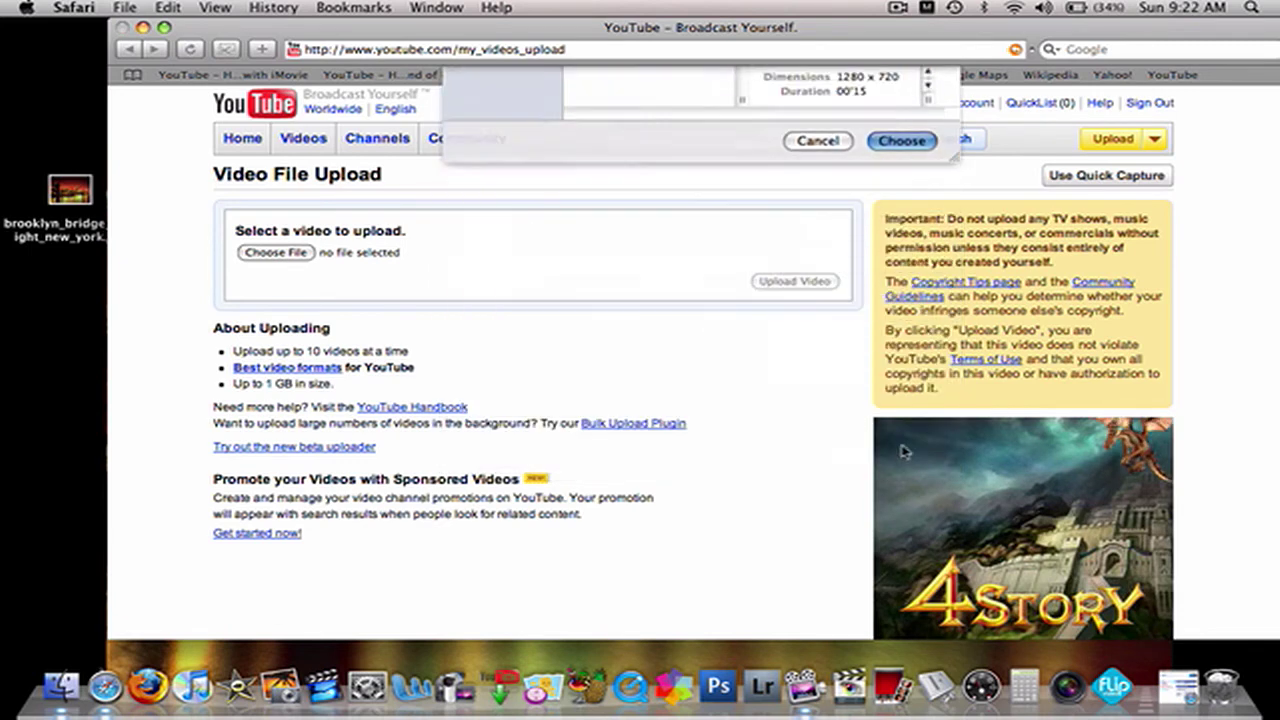
click(790, 280)
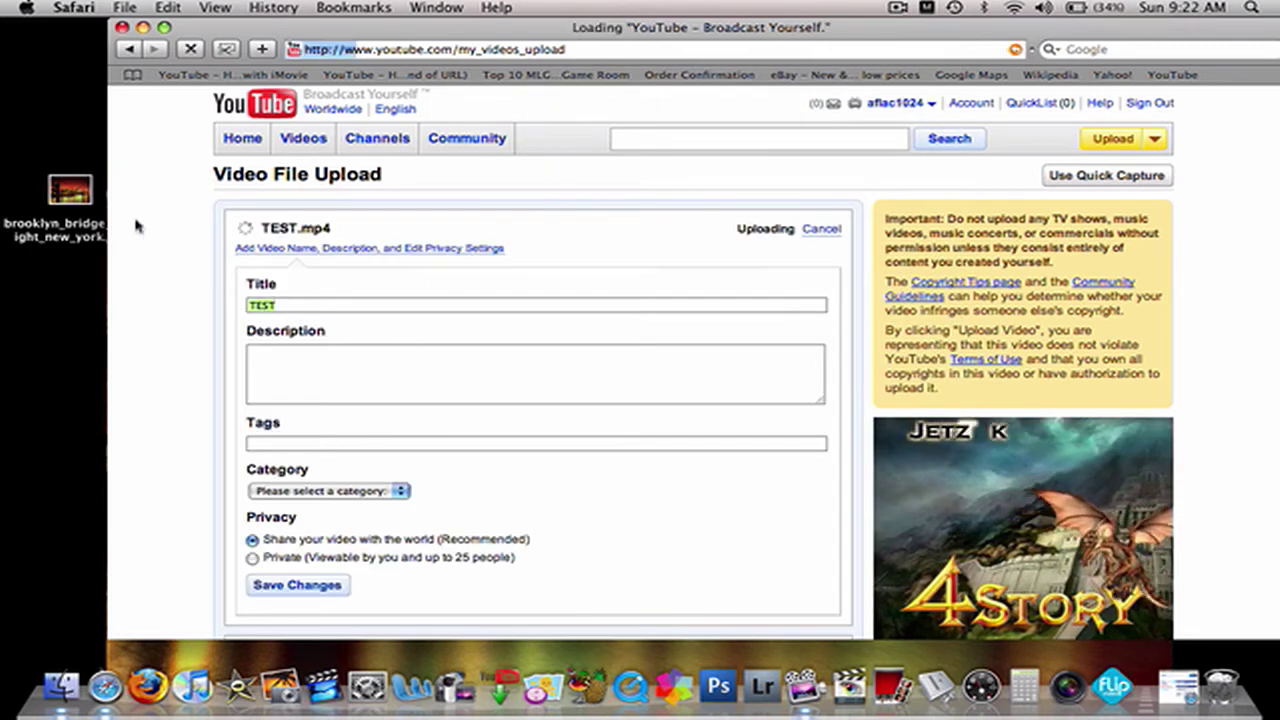
Step: Replace the title with 'HD TEST HI YOUTUBE YOUR WATCHING MY VIDEO!!!' and enter a description and tags
key(BackSpace)
text(HD TEST HI )
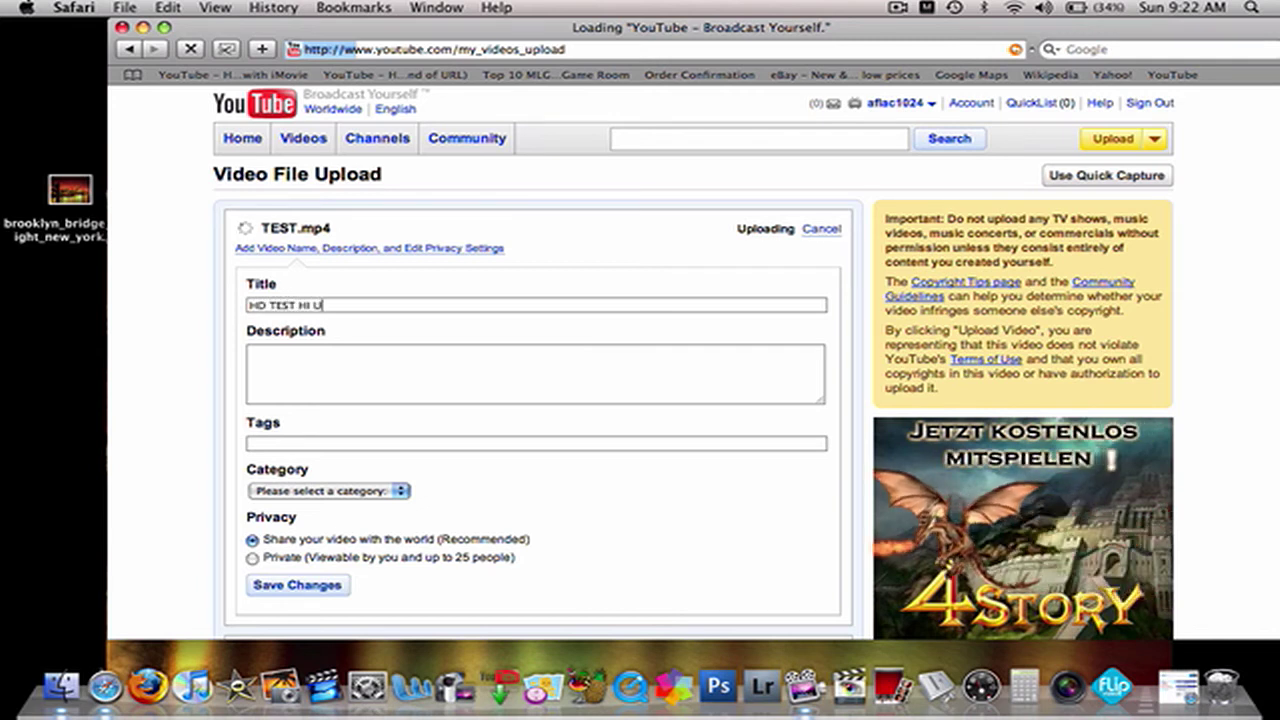
text(U)
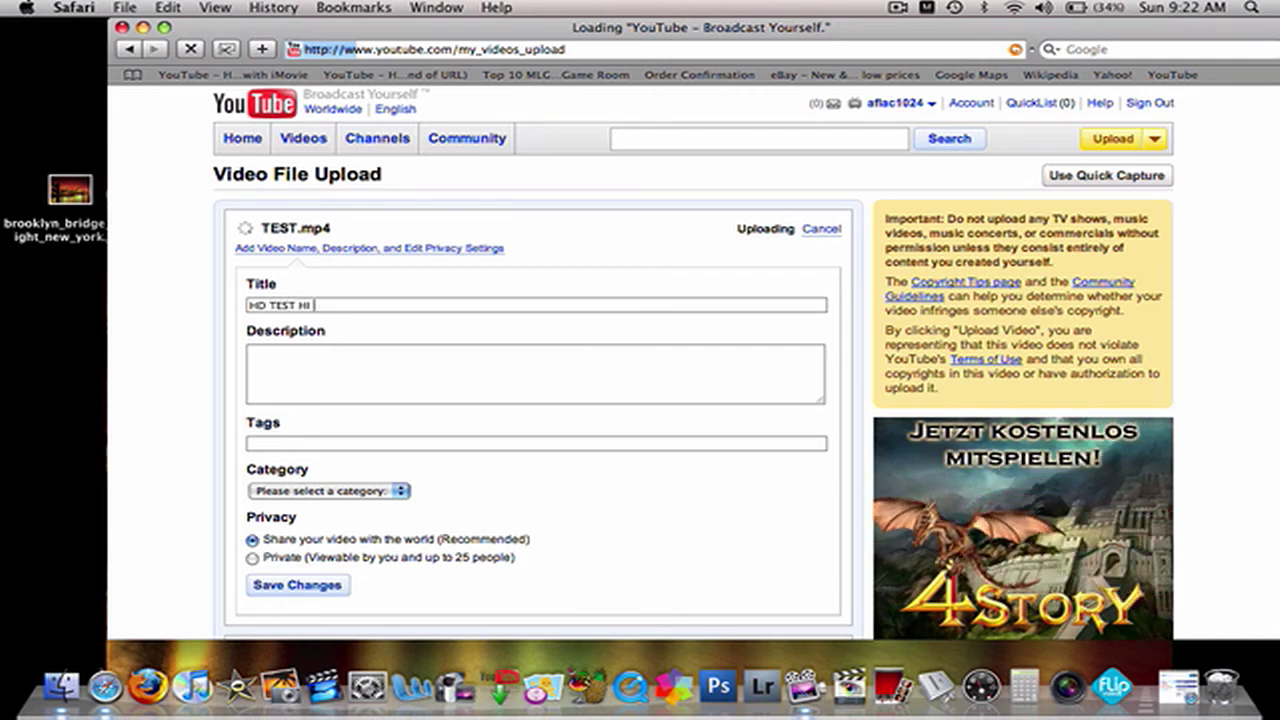
text(OUTUBE YOUR WATCHING MY VIDEO!!!)
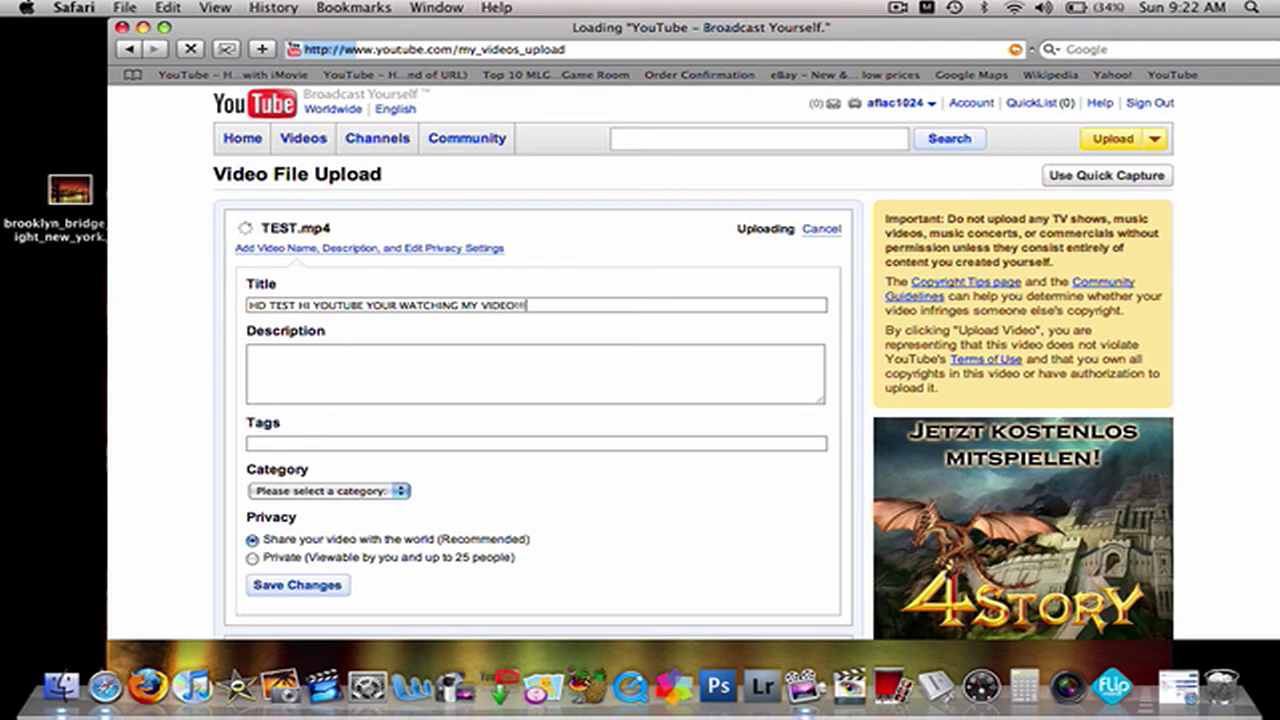
click(303, 388)
text(fiajugfdpa)
key(Tab)
text(usiugsuibh)
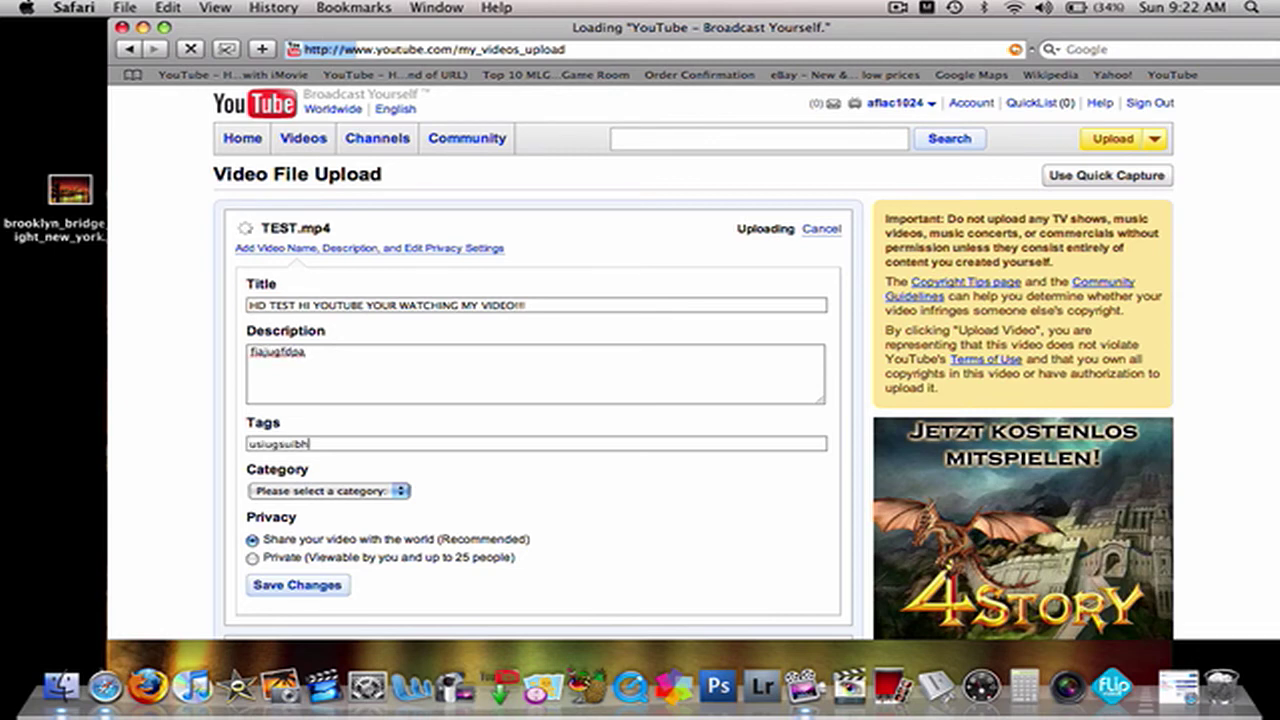
Step: Set the category to Pets & Animals and save the changes
click(286, 491)
scroll(312, 680, down, 2)
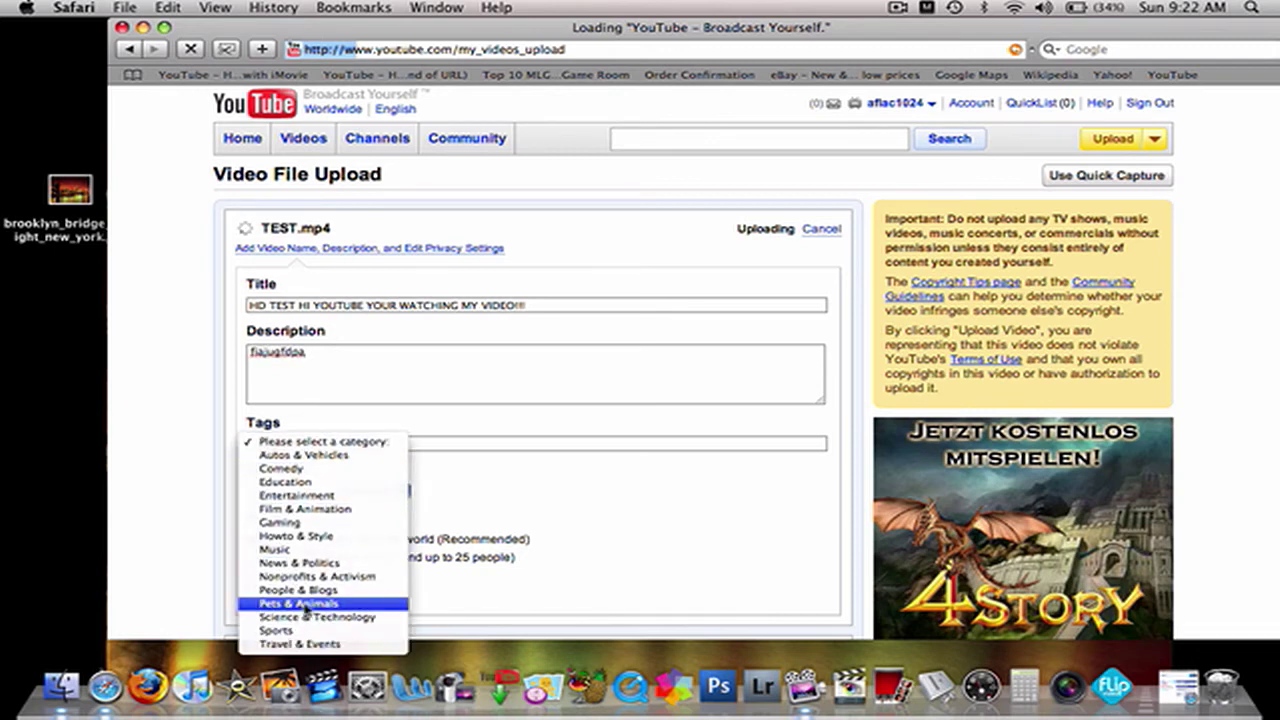
click(305, 605)
click(274, 588)
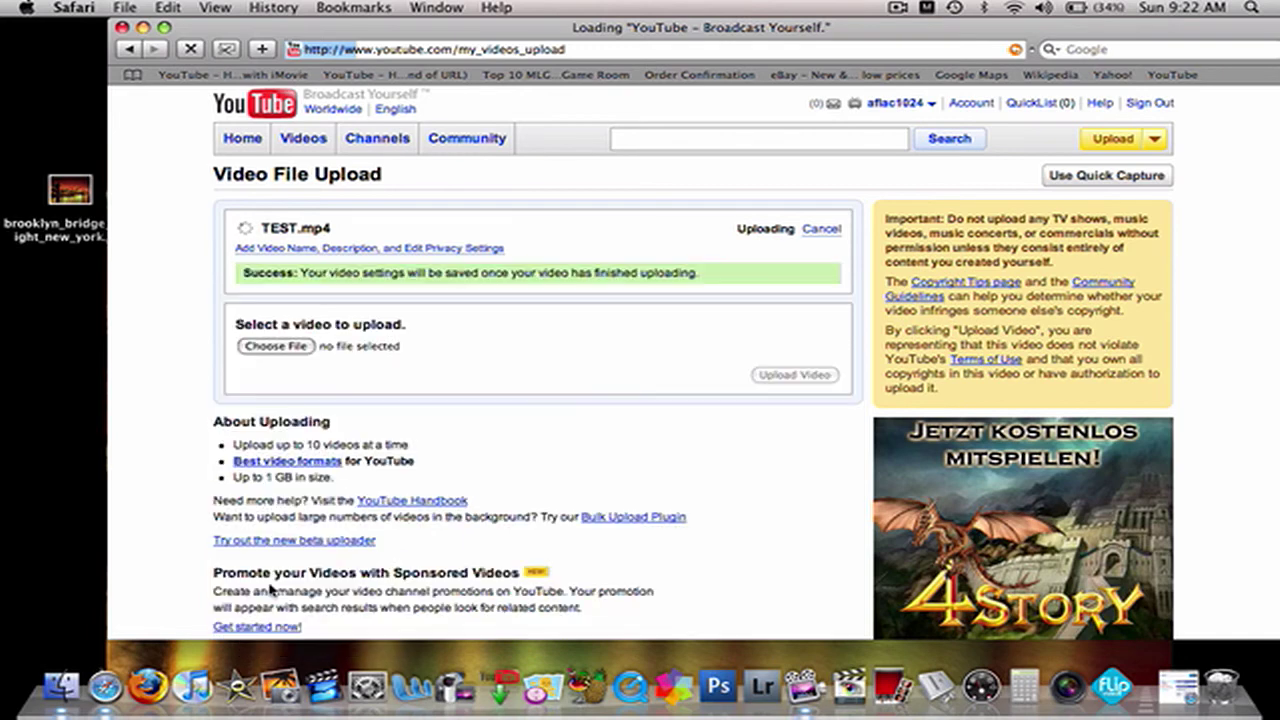
Step: Open the newly uploaded video's watch page from My Videos
click(897, 8)
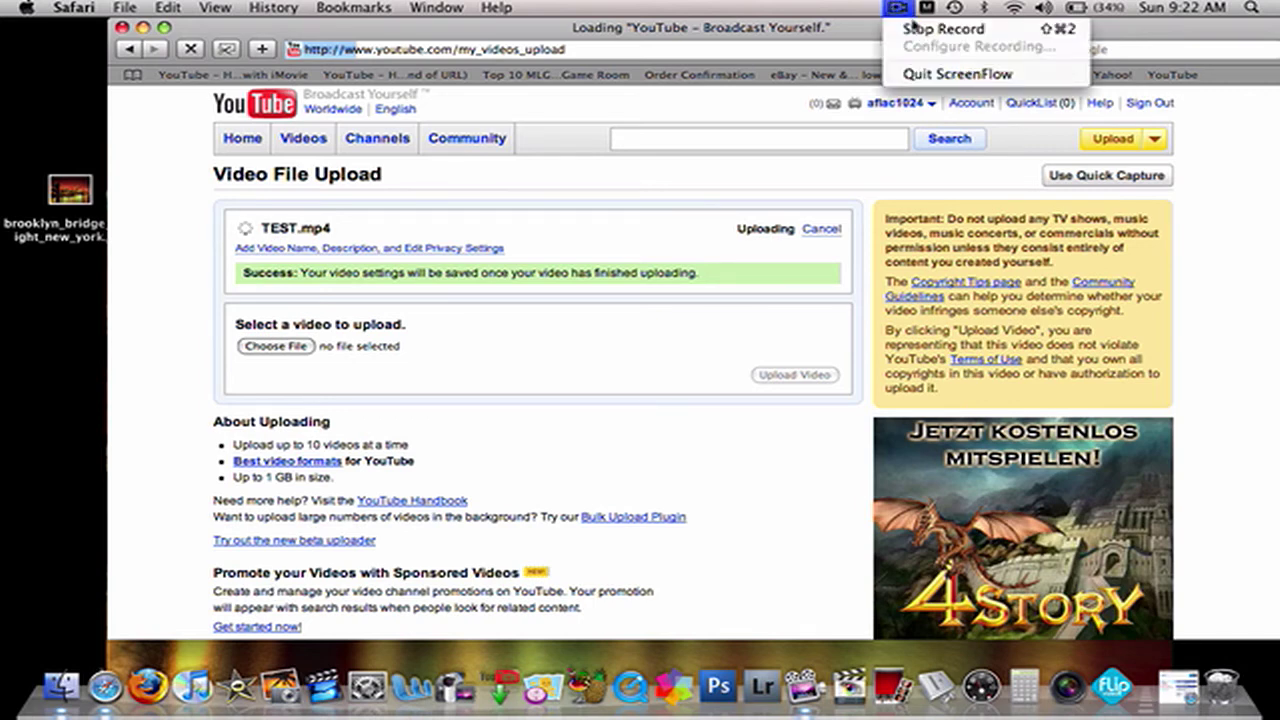
click(913, 28)
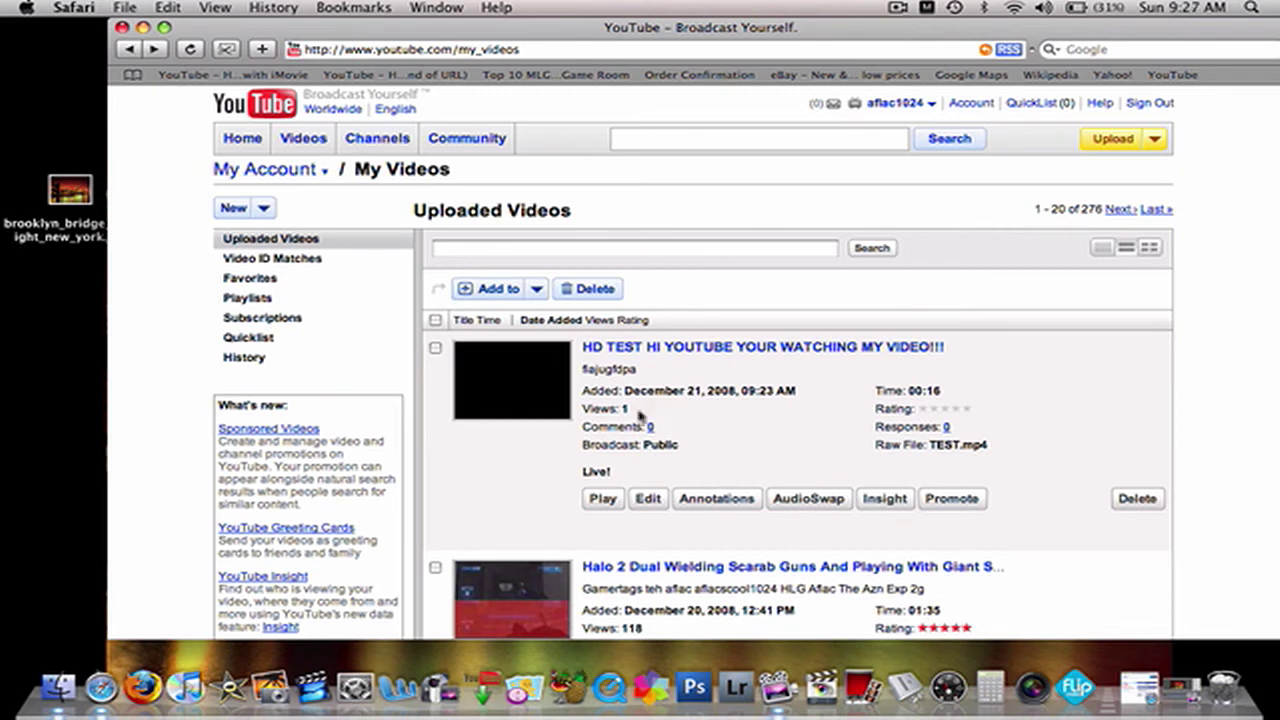
click(733, 347)
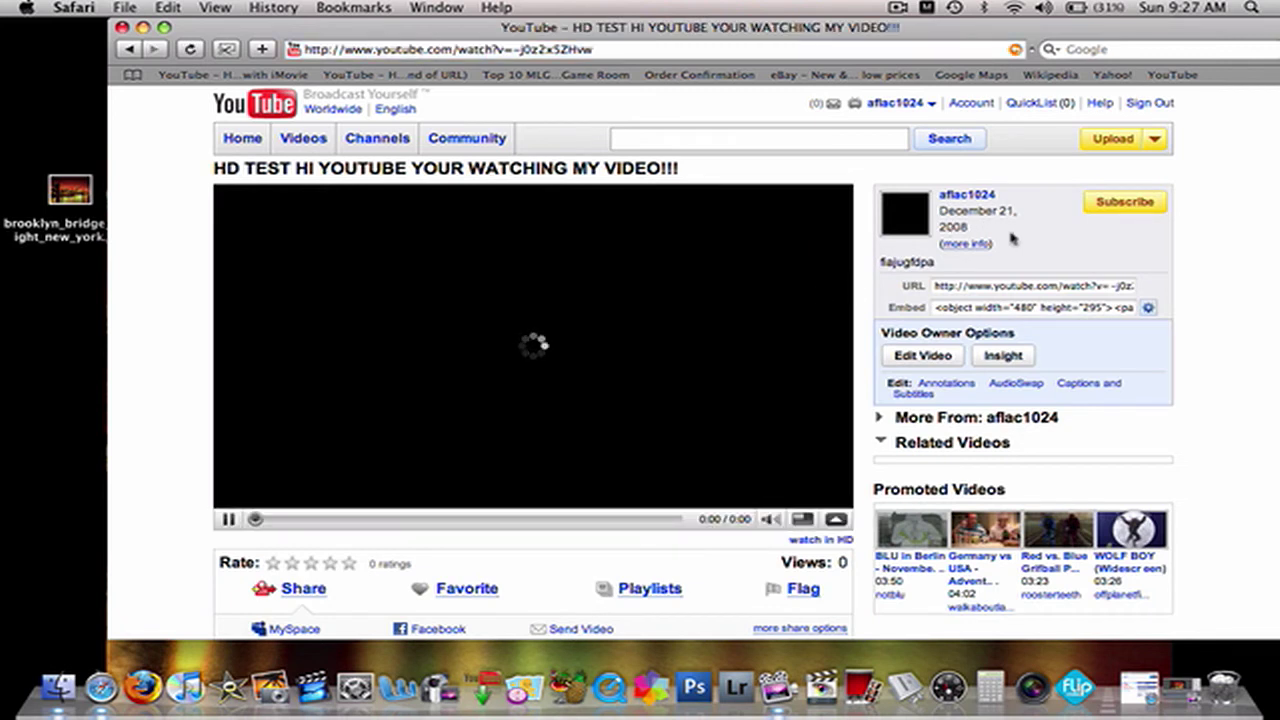
Step: Show more info and play the video in HD through the Brooklyn Bridge photo
click(966, 244)
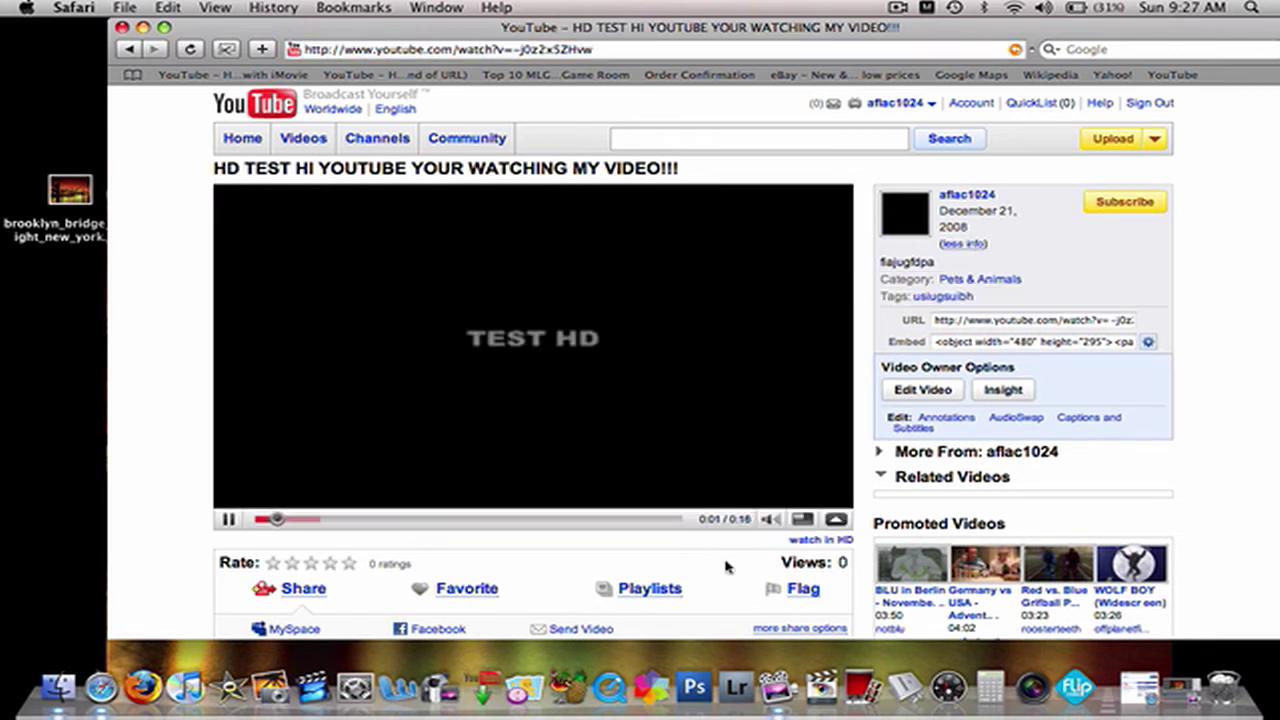
click(806, 543)
scroll(806, 547, down, 1)
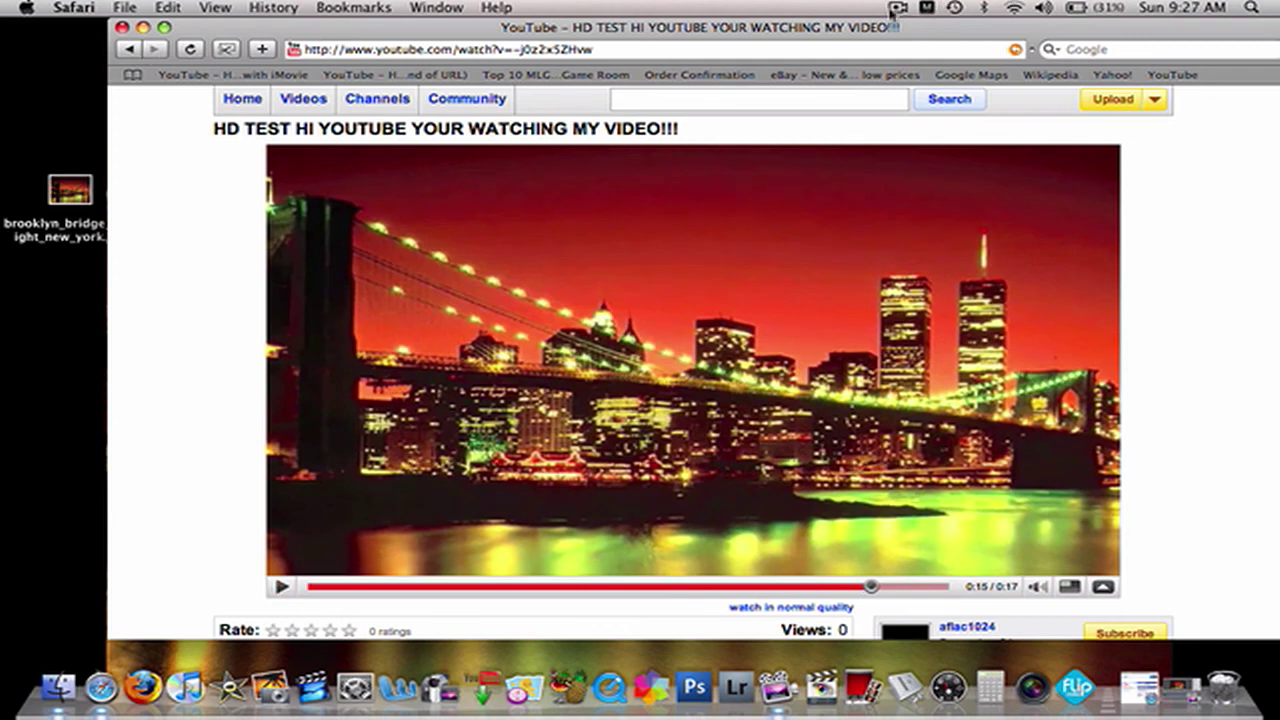
scroll(966, 471, down, 3)
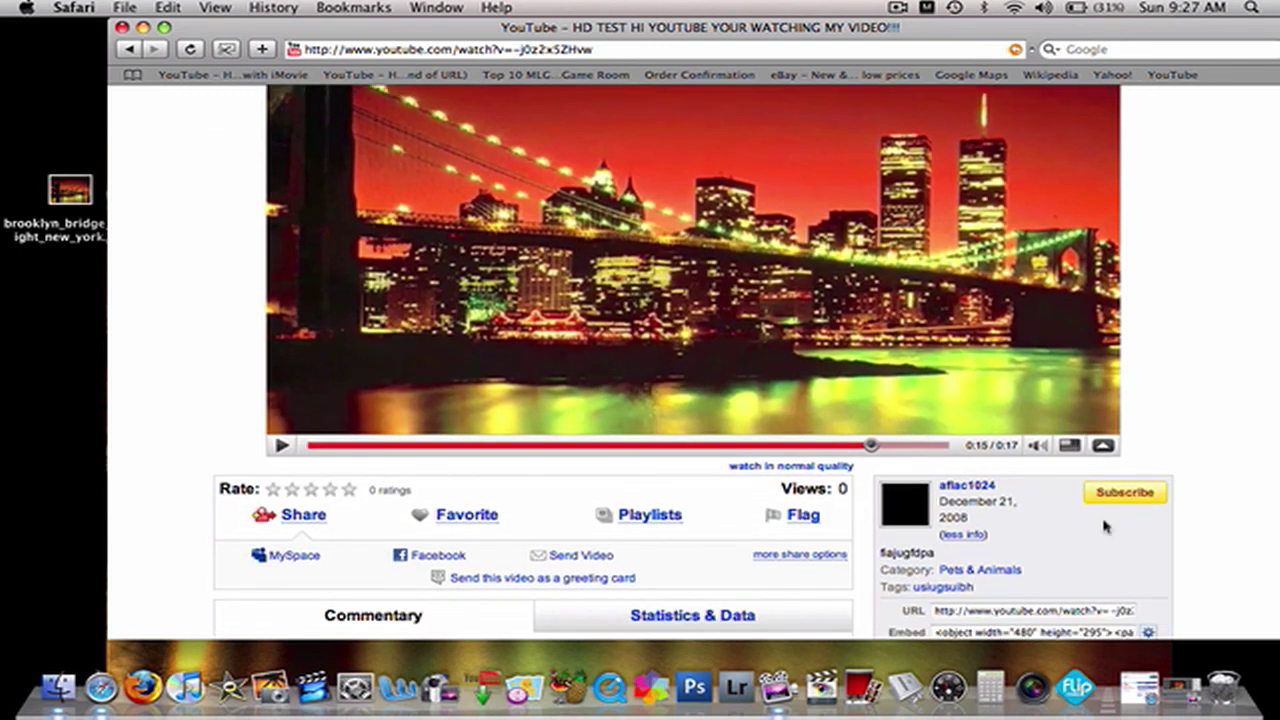
scroll(1106, 523, up, 5)
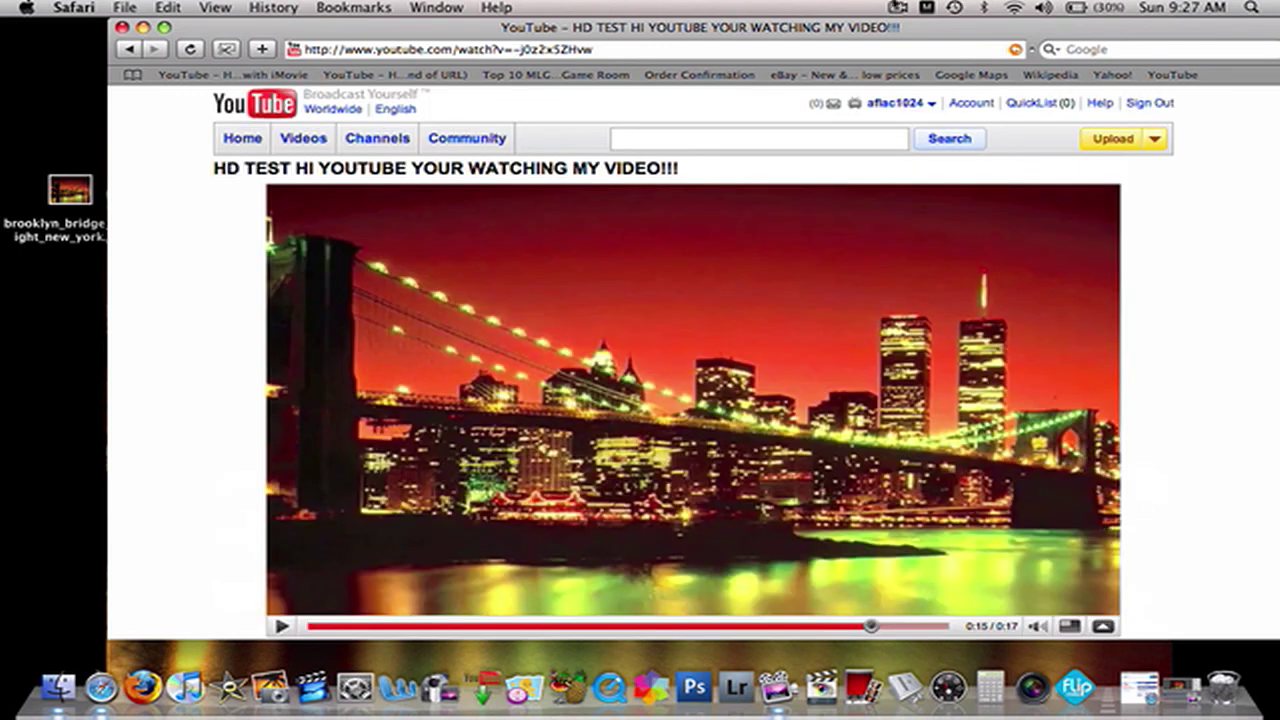